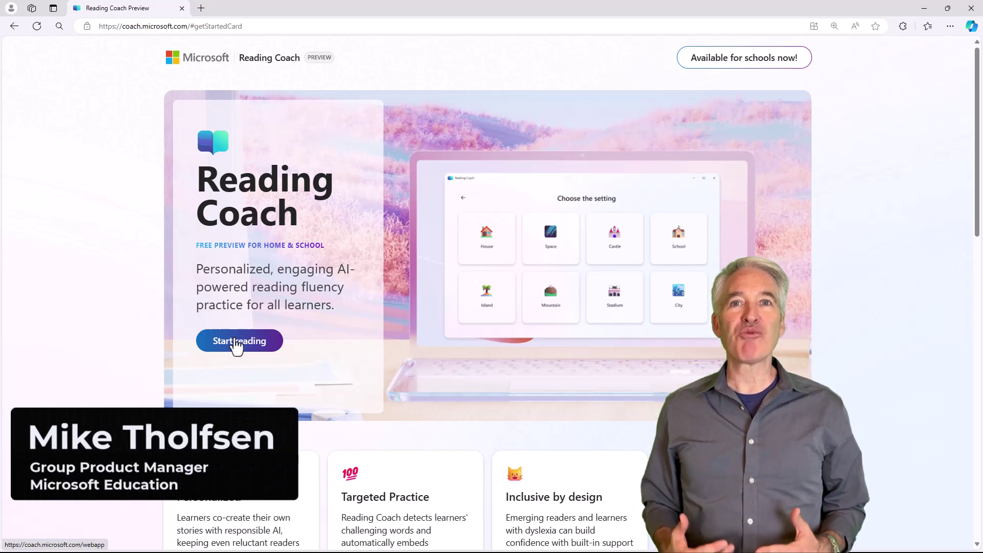
Step: Jump to Get started and try the demo: create an AI story at Level 4 and begin reading
left_click(791, 62)
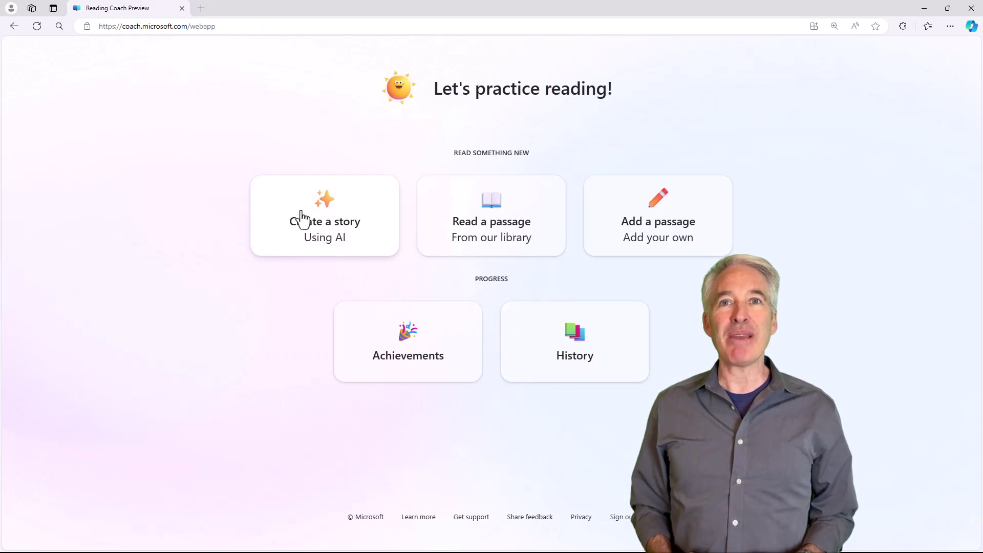
left_click(302, 219)
left_click(181, 201)
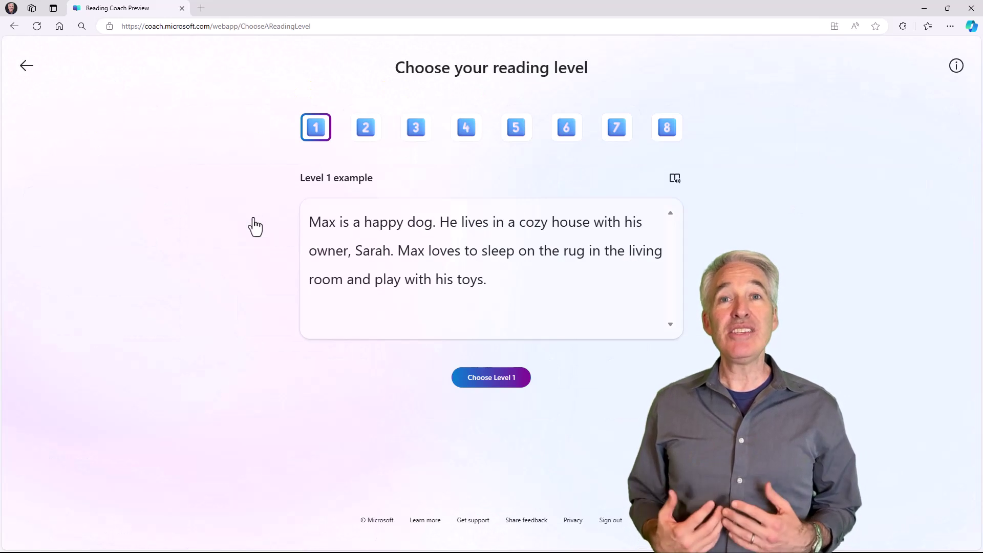
left_click(466, 126)
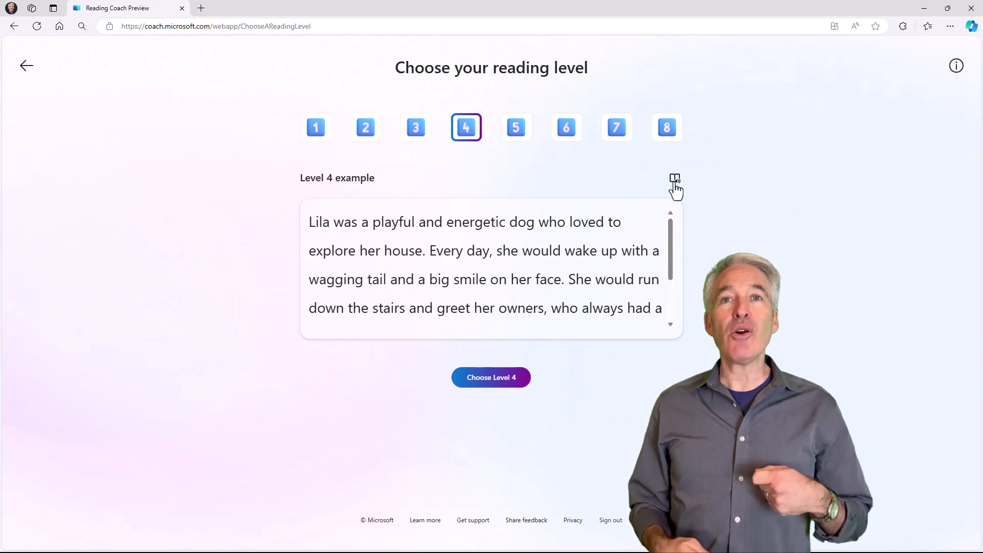
left_click(500, 381)
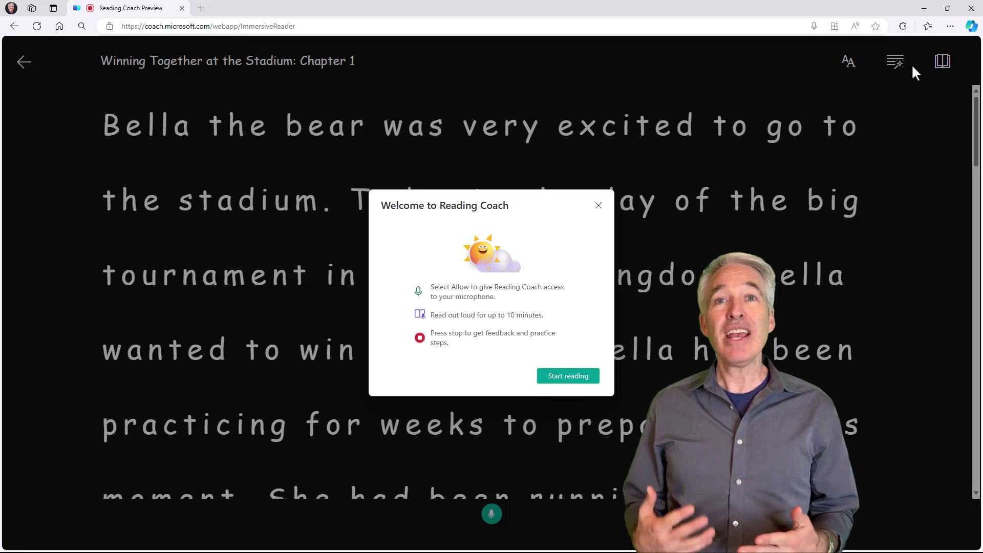
left_click(542, 379)
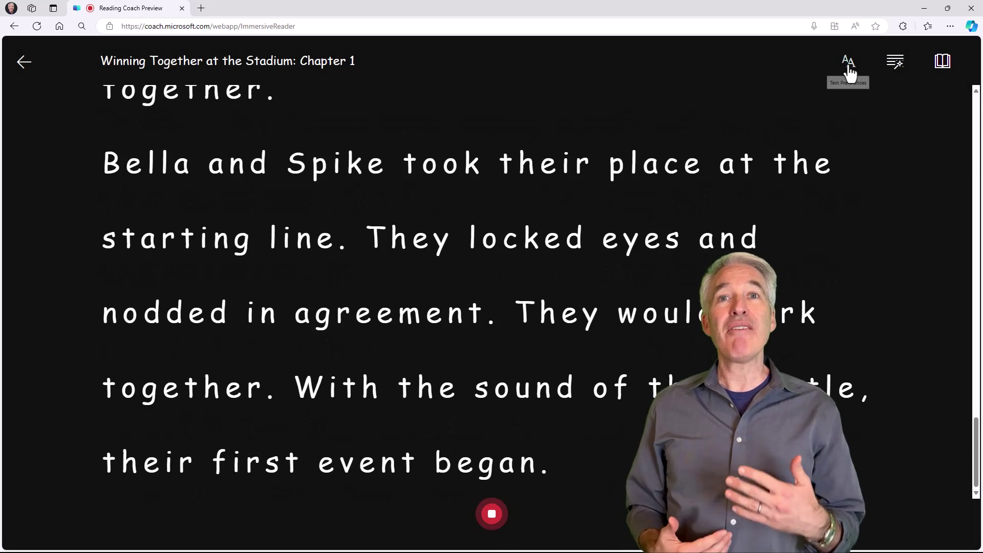
Step: In the demo, stop reading, pick chapter option B, and practise the word 'towards'
left_click(491, 514)
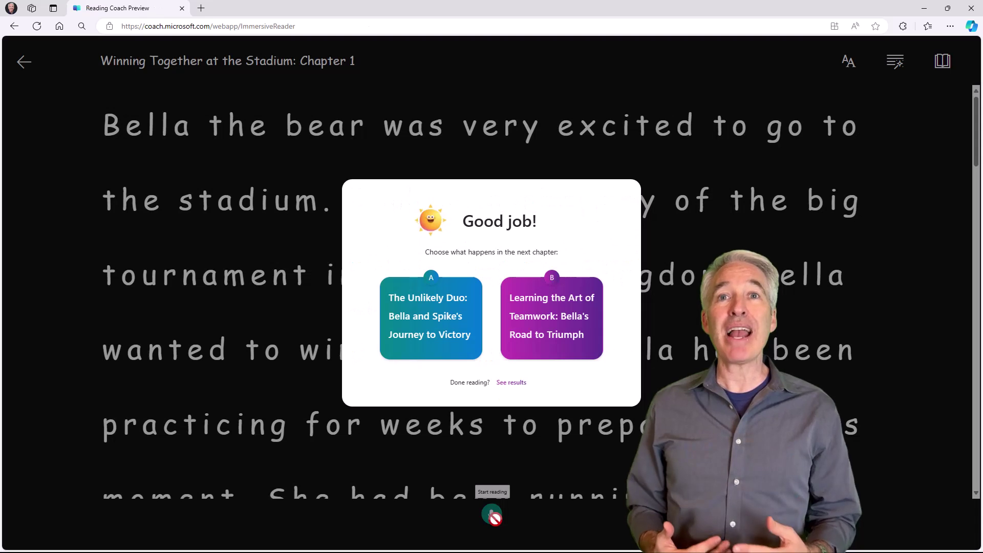
left_click(521, 323)
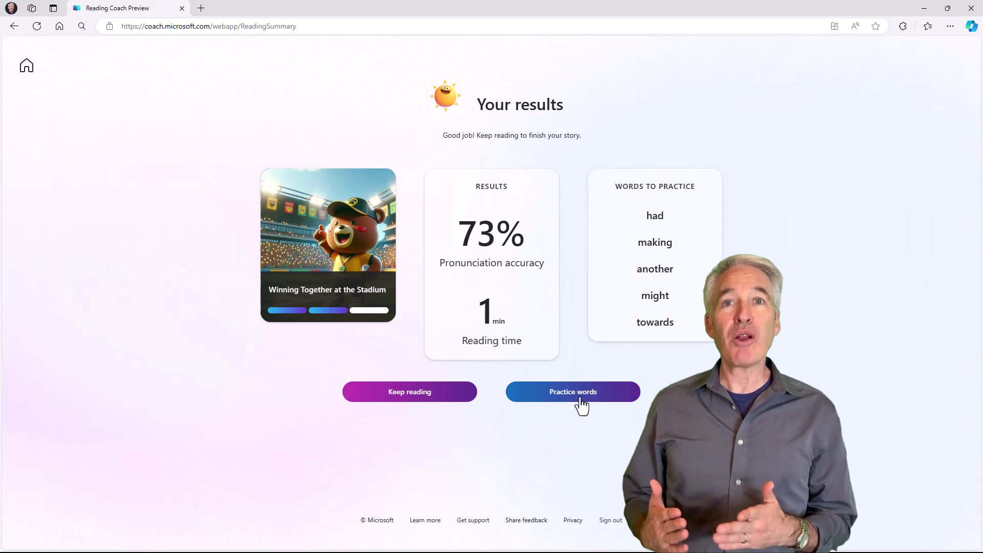
left_click(580, 399)
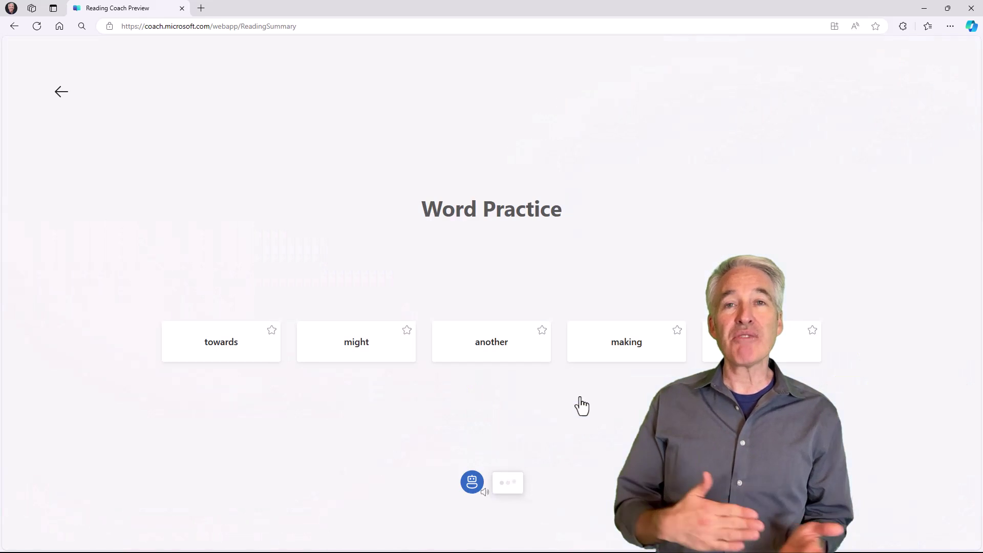
left_click(223, 354)
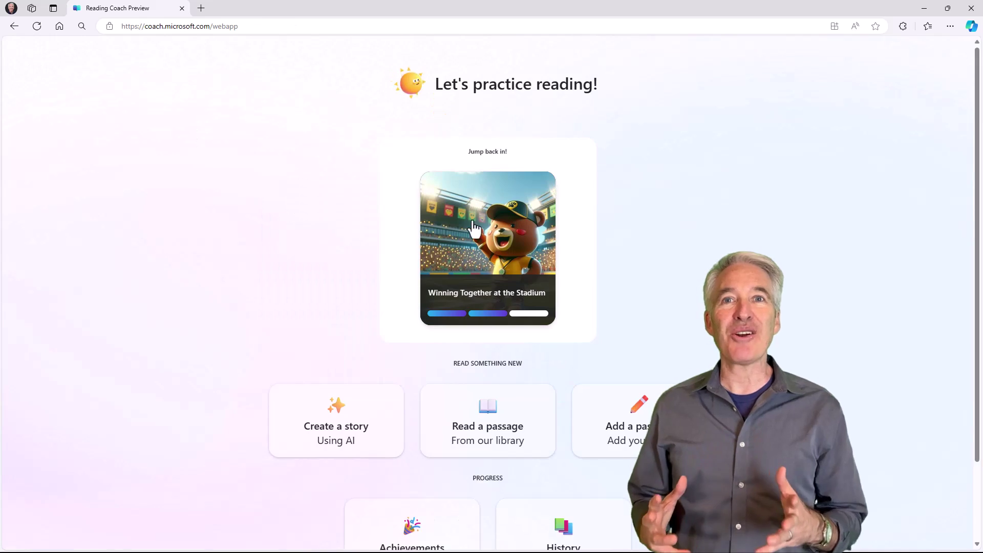
scroll(492, 307, "down", 2)
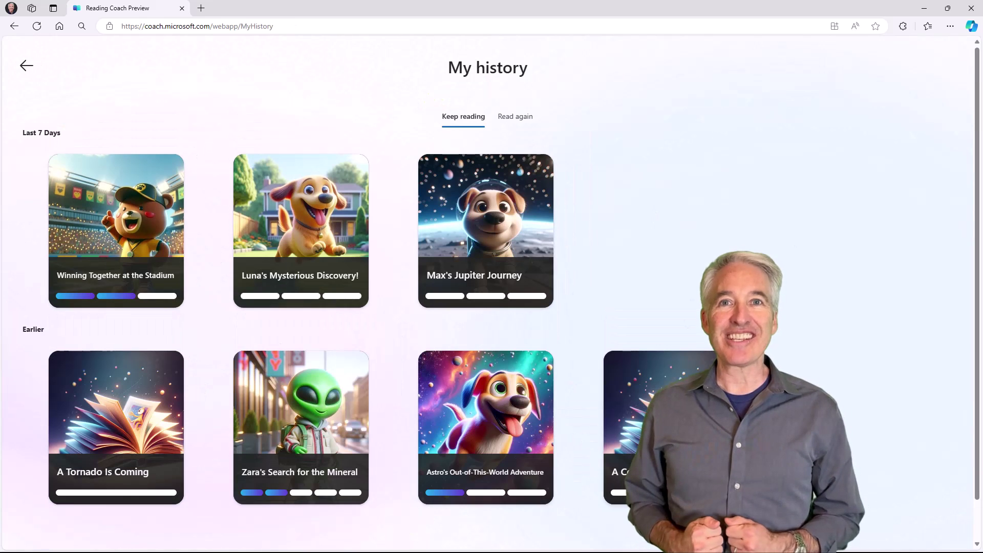
left_click(515, 116)
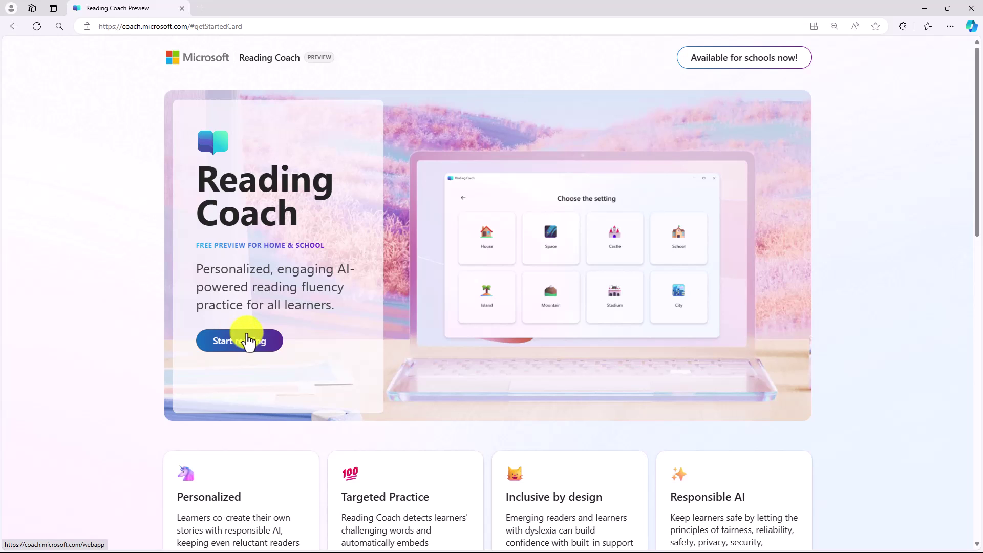
Step: Return to Get started, scroll back up, and launch the Reading Coach web app
left_click(792, 65)
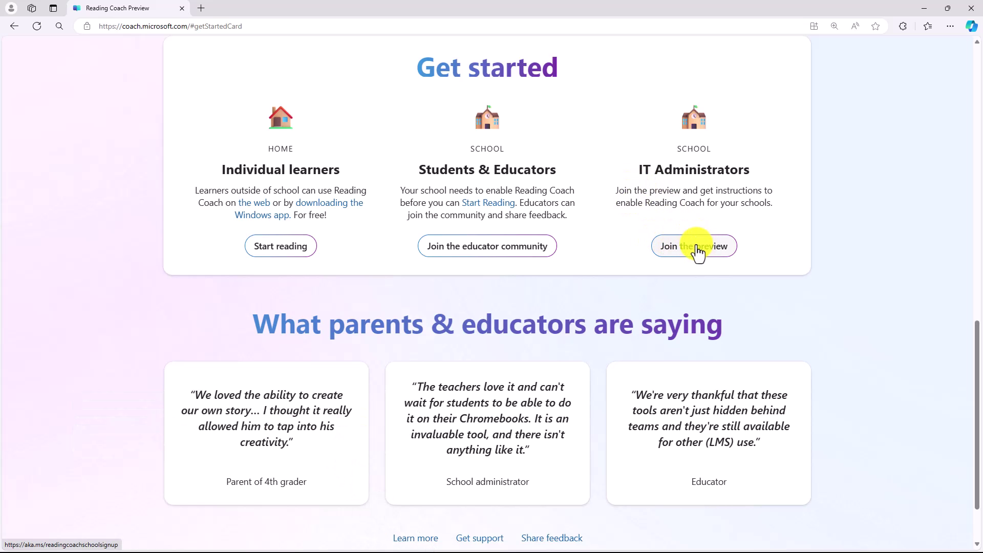
scroll(546, 192, "up", 4)
scroll(546, 192, "up", 9)
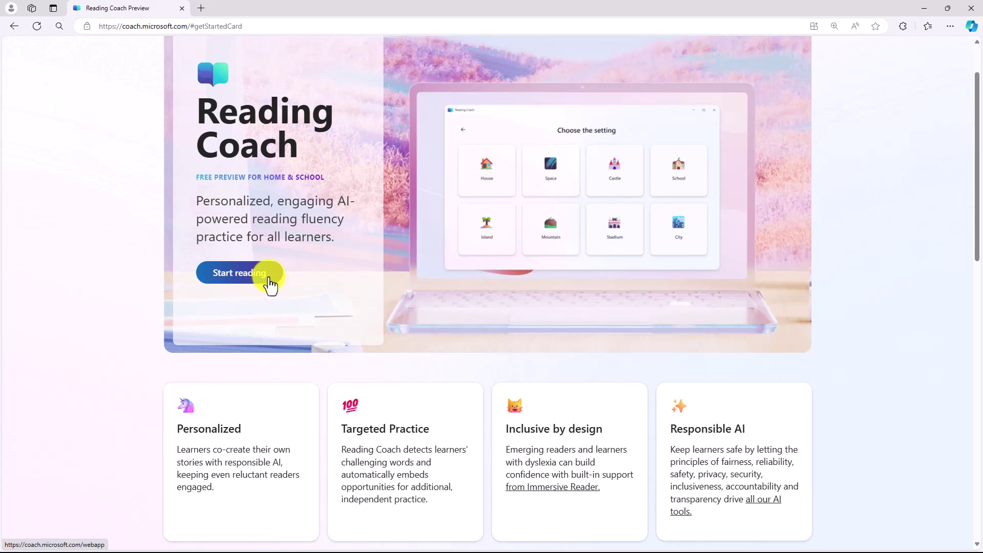
left_click(270, 277)
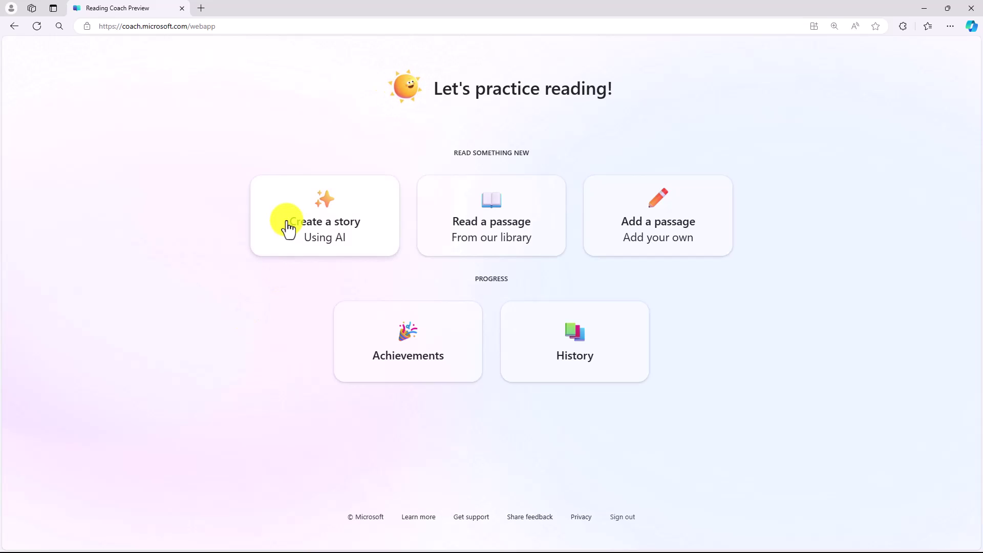
Step: Browse the Read a passage library and the Add a passage form, returning home after each
left_click(495, 229)
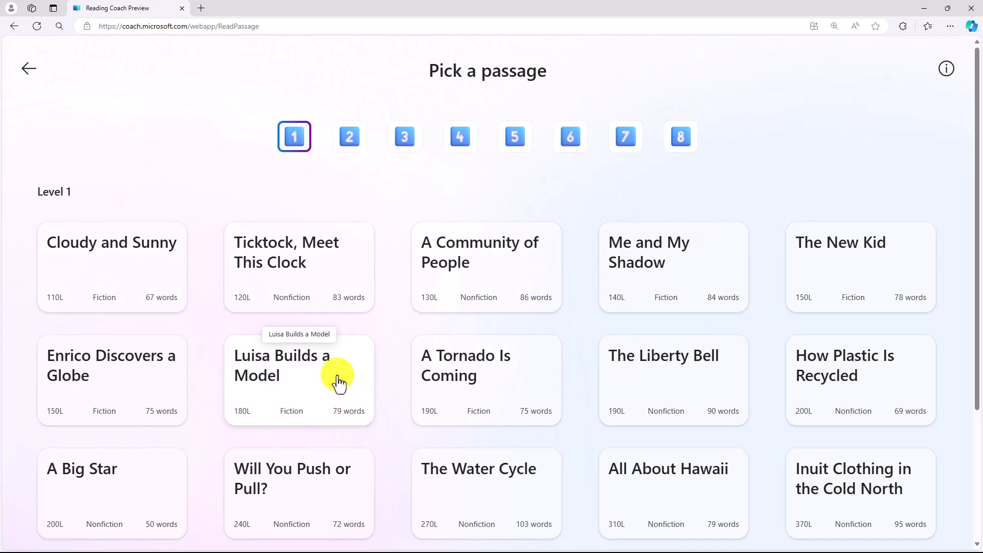
left_click(30, 70)
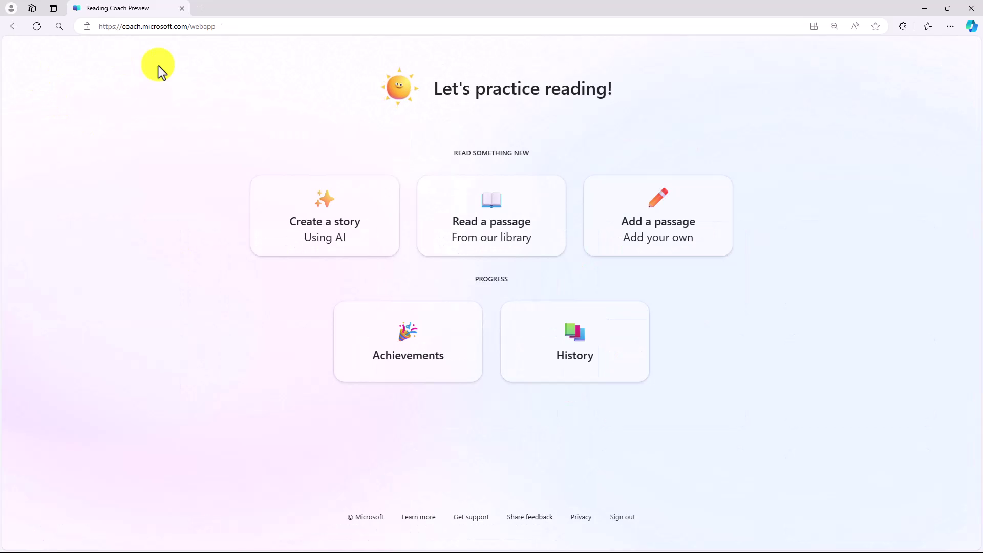
left_click(666, 233)
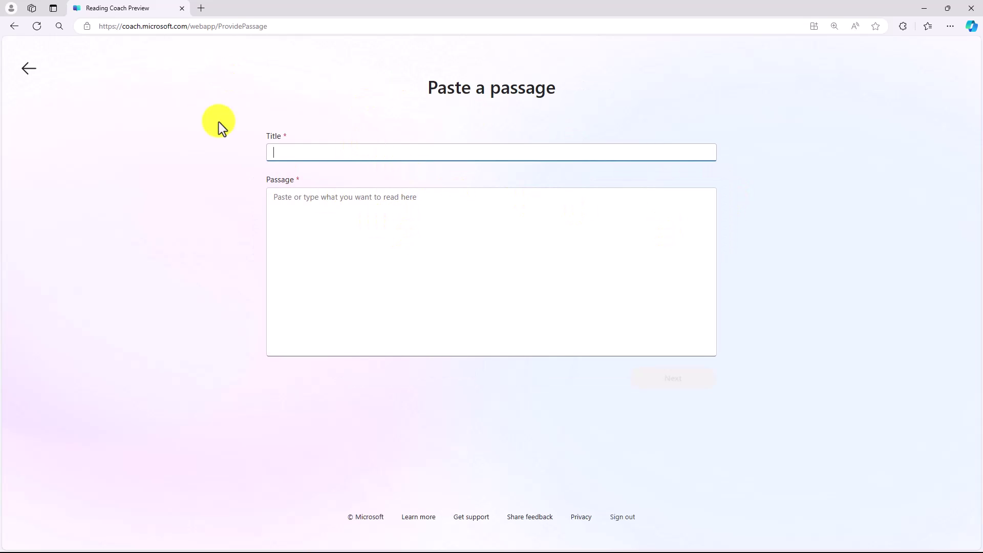
left_click(23, 70)
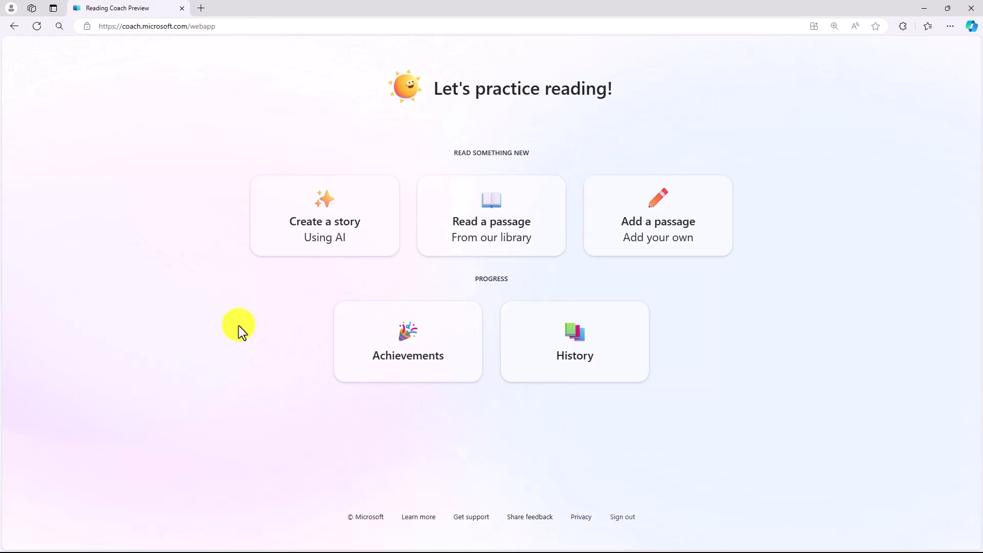
Step: Start a new AI story with a bear as the main character, set in a stadium
left_click(360, 221)
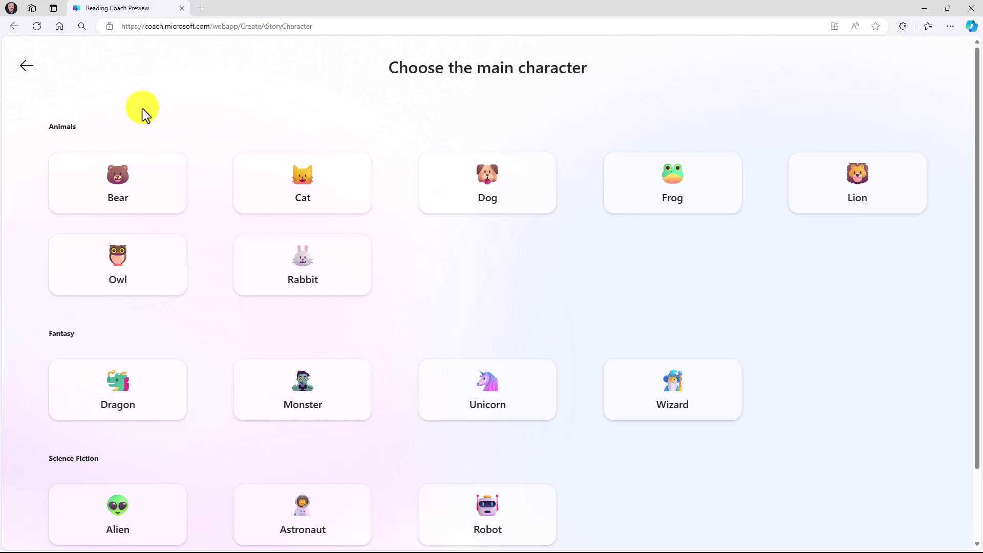
scroll(164, 220, "down", 2)
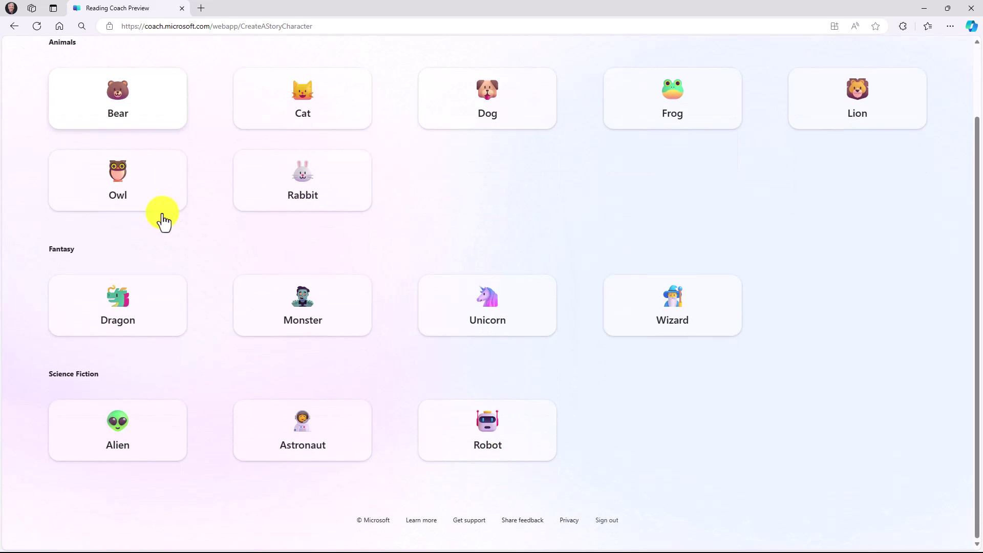
scroll(340, 409, "up", 2)
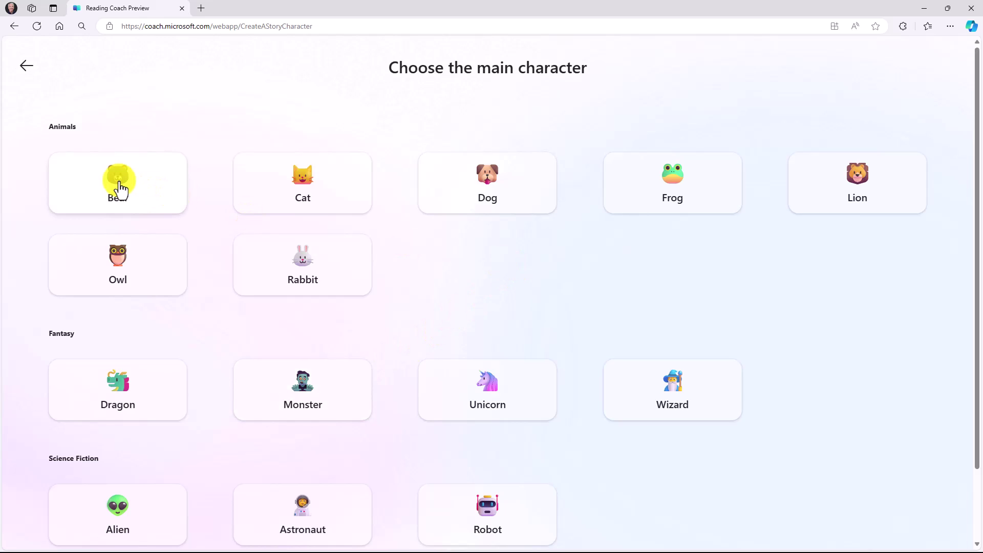
left_click(119, 188)
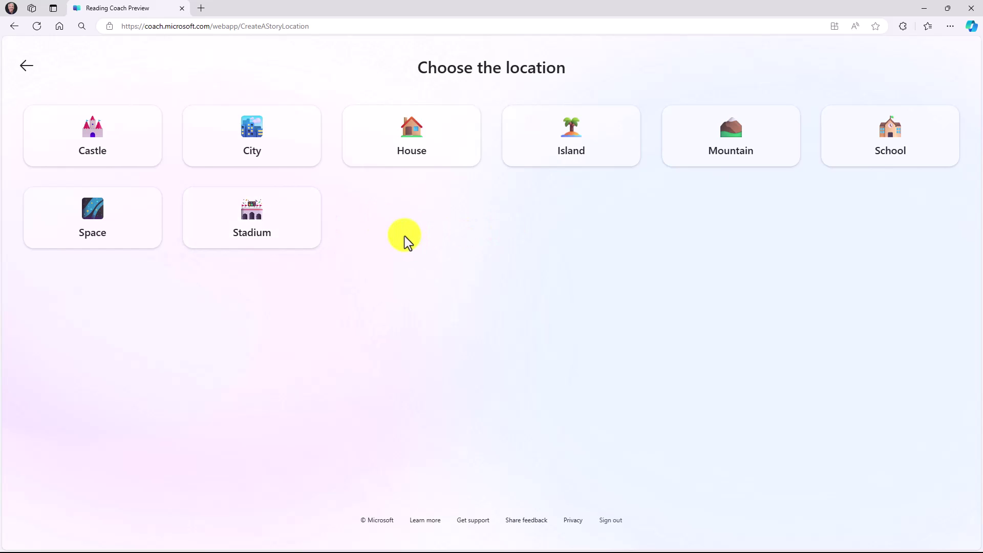
left_click(253, 223)
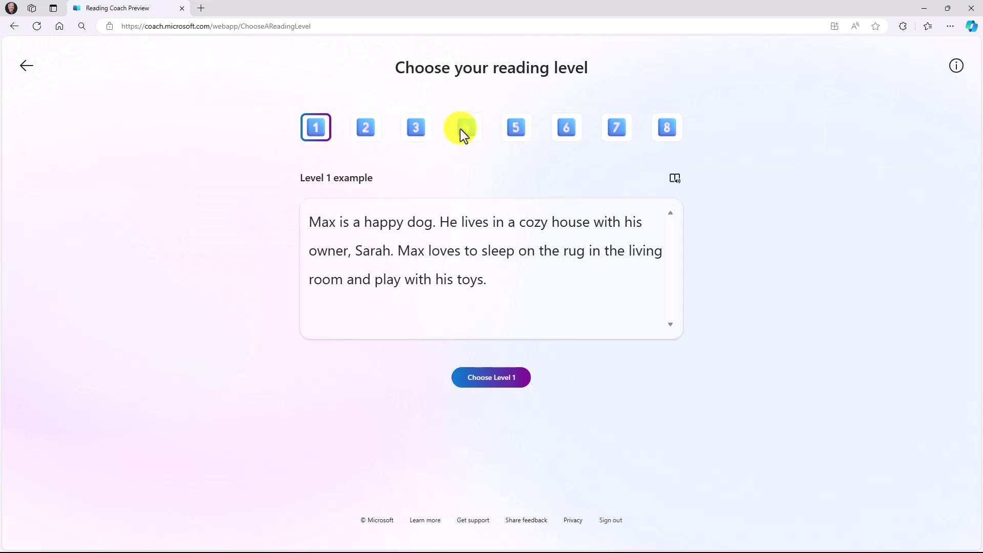
Step: Compare the Level 2, 4, 5 and 6 example passages, then generate the story at Level 4
left_click(368, 129)
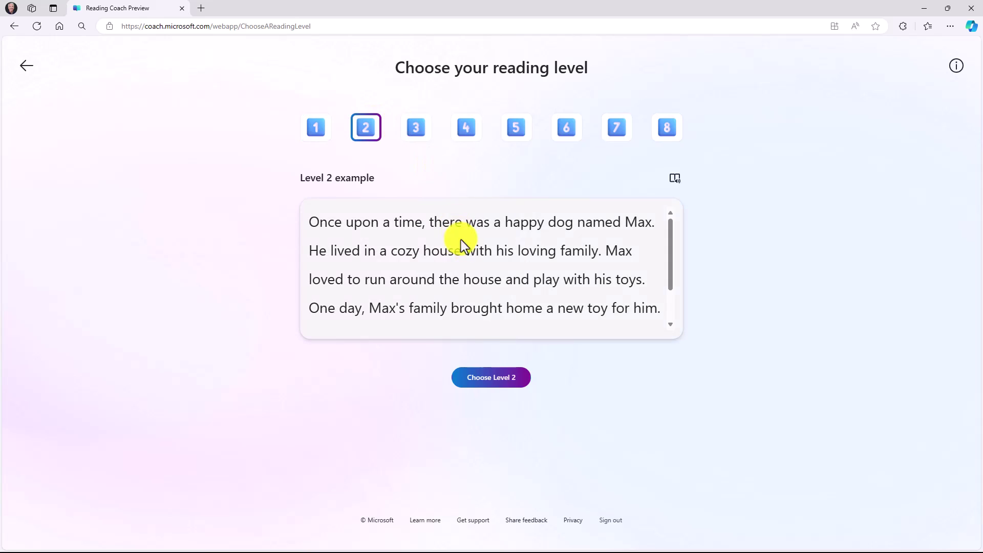
left_click(465, 128)
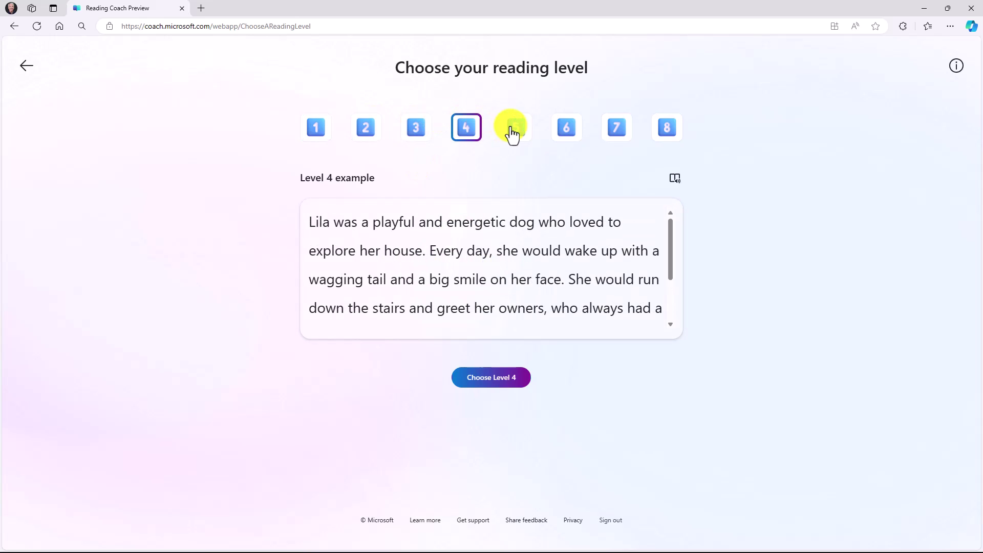
left_click(517, 132)
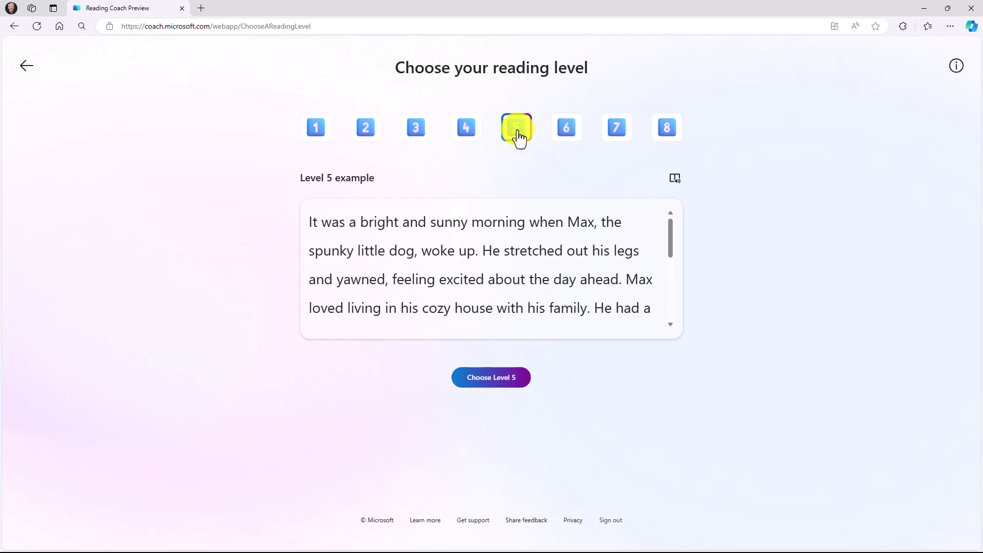
left_click(566, 134)
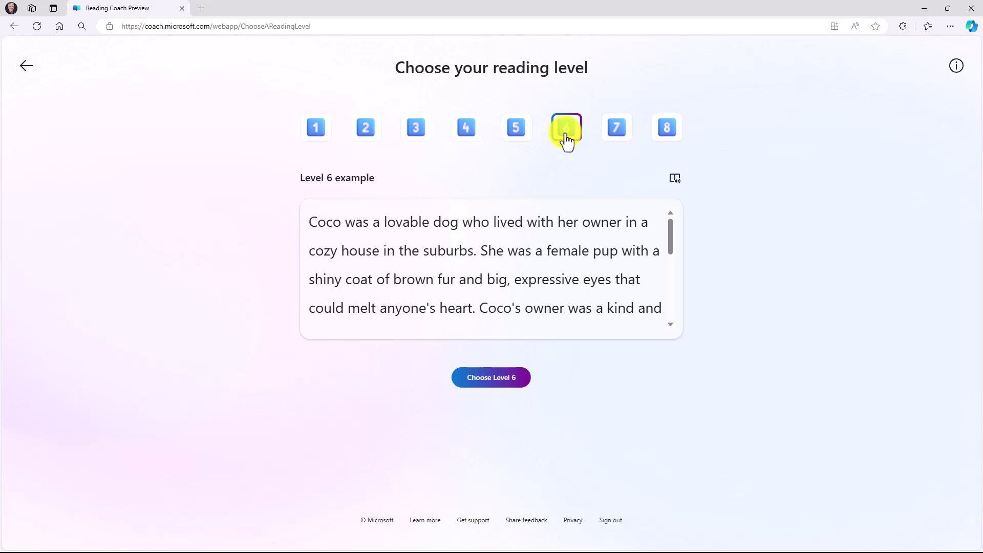
left_click(465, 134)
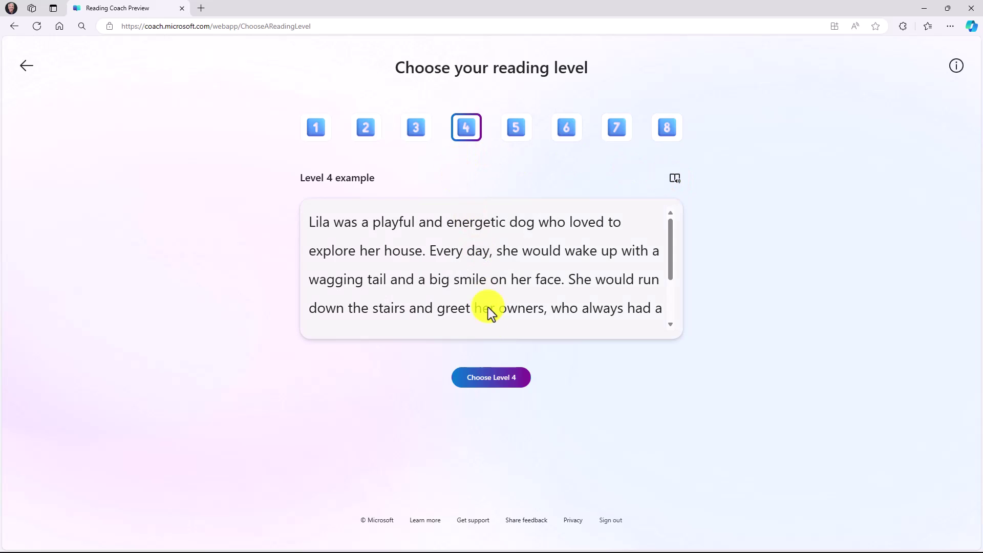
left_click(501, 380)
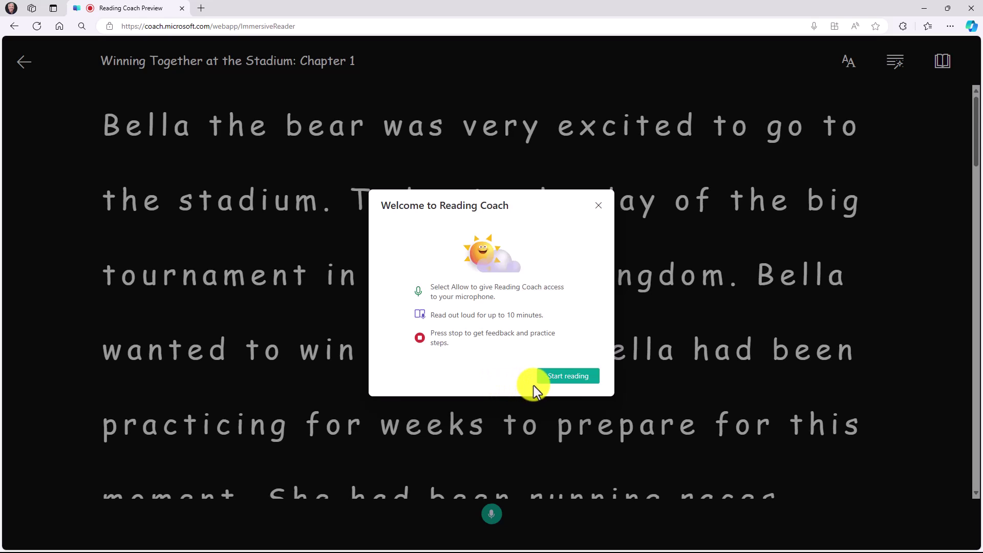
Step: Dismiss the welcome message with Start reading to begin recording Chapter 1
left_click(568, 380)
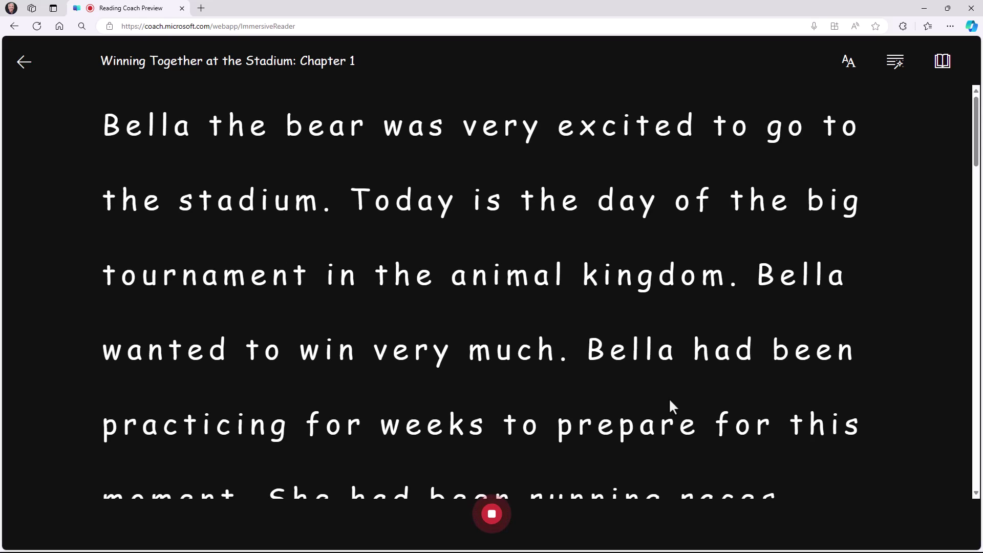
Step: Try the cyan and white page themes, return to black, then stop reading Chapter 1
scroll(693, 357, "down", 20)
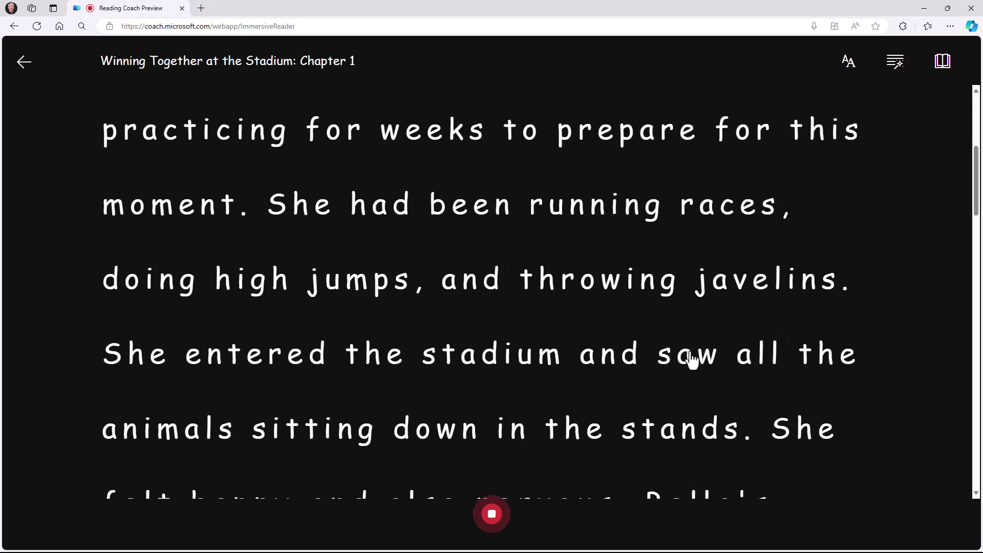
left_click(629, 364)
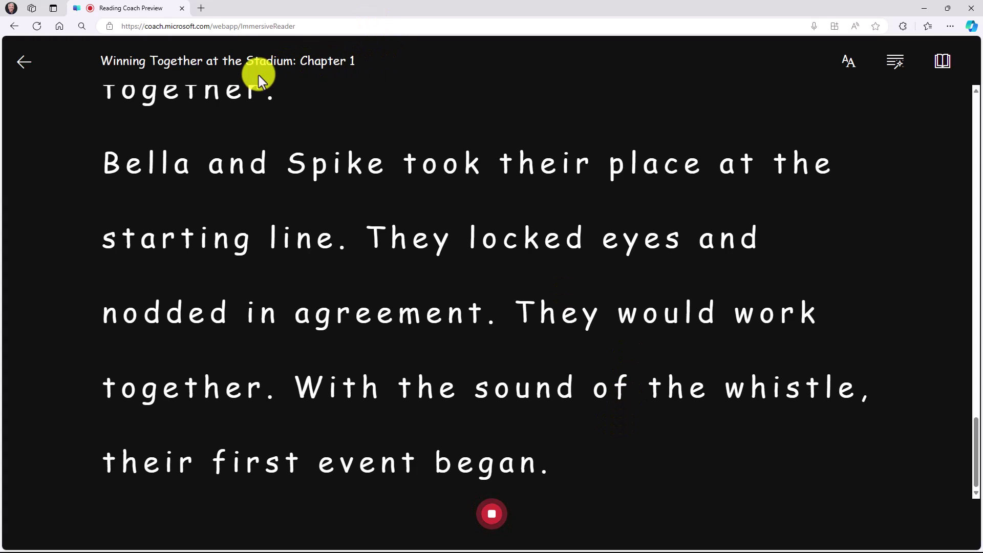
left_click(848, 64)
left_click(890, 337)
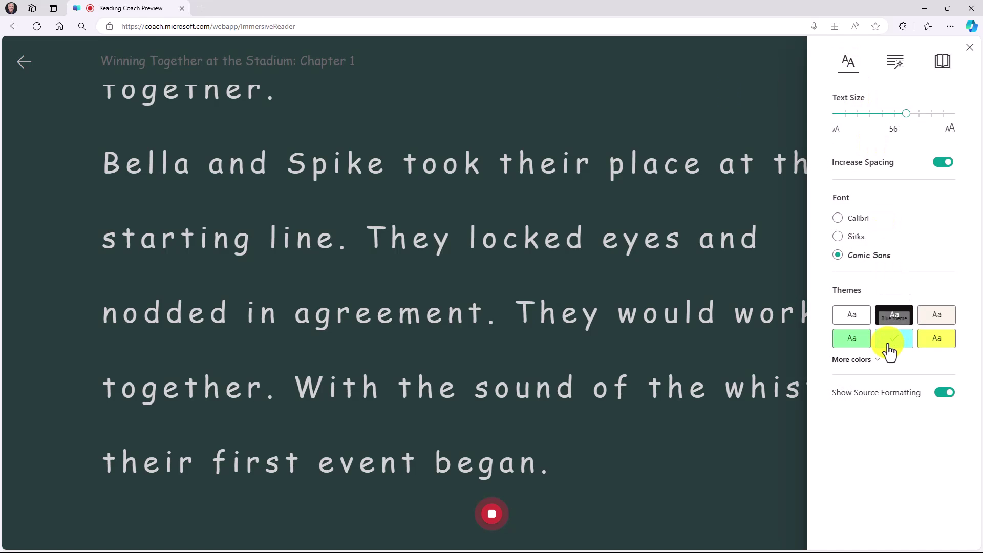
left_click(851, 316)
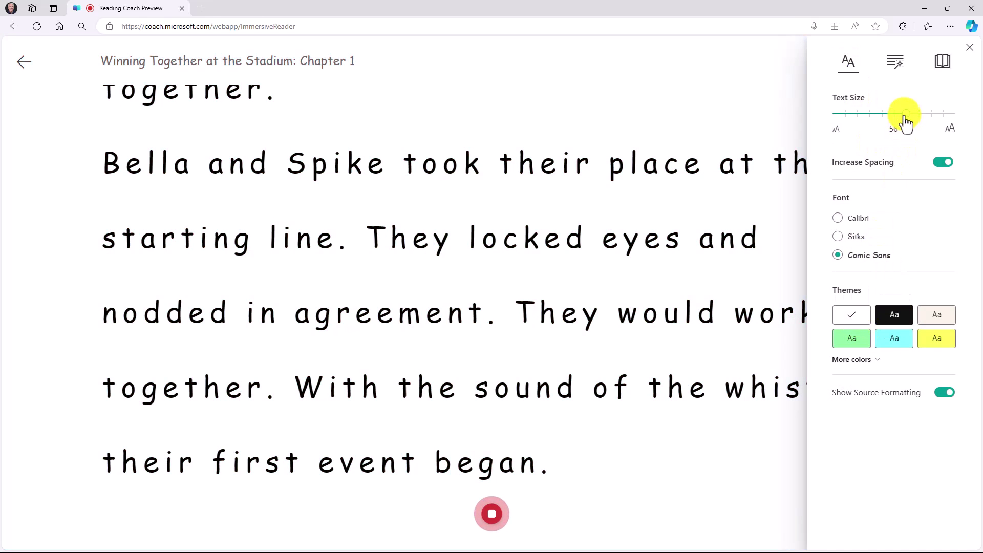
mouse_move(904, 114)
left_mouse_down()
mouse_move(852, 121)
mouse_move(900, 126)
left_mouse_up()
left_click(894, 320)
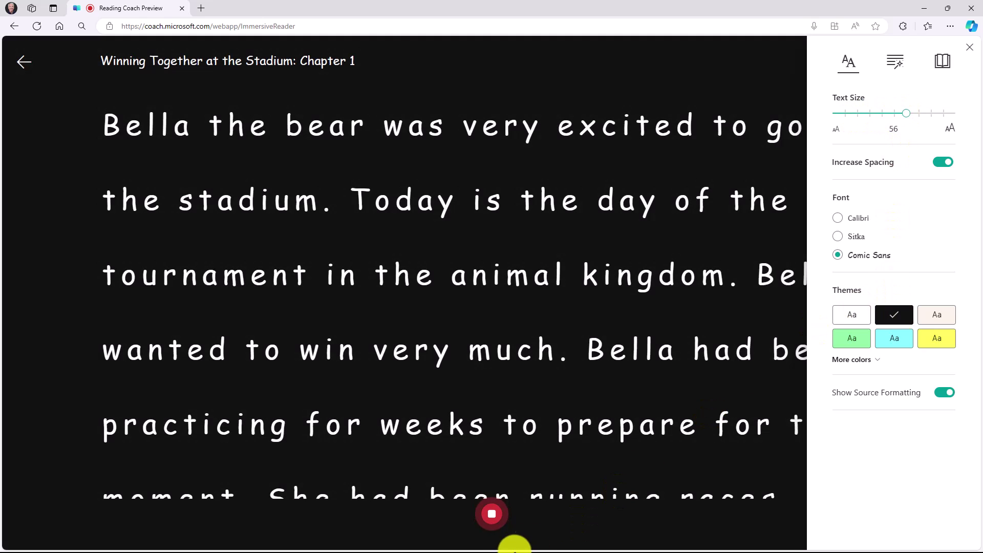
left_click(498, 524)
left_click(492, 524)
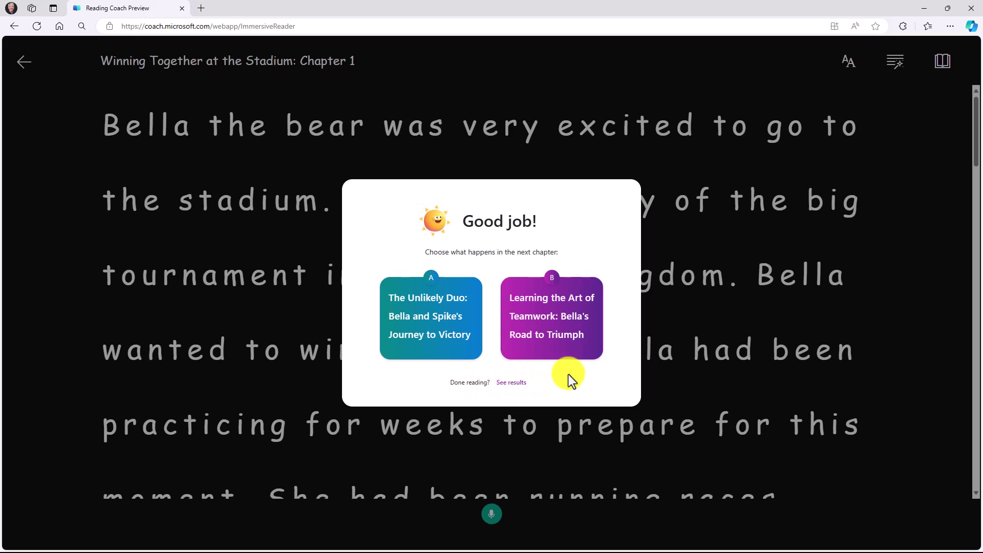
Step: Pick option B, 'Learning the Art of Teamwork: Bella's Road to Triumph', as Chapter 2
left_click(568, 317)
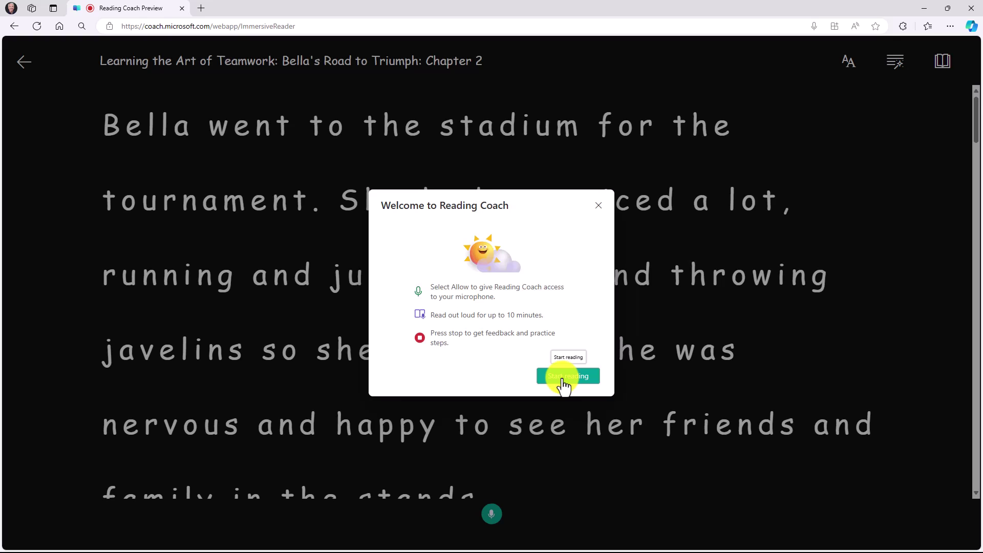
Step: Start reading Chapter 2 aloud, then stop the reading at the end
left_click(563, 379)
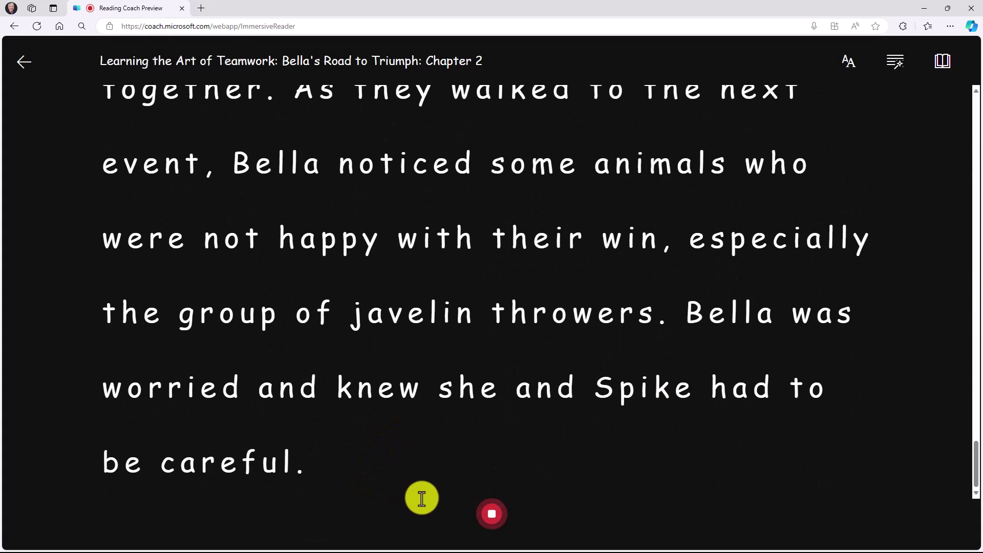
left_click(489, 515)
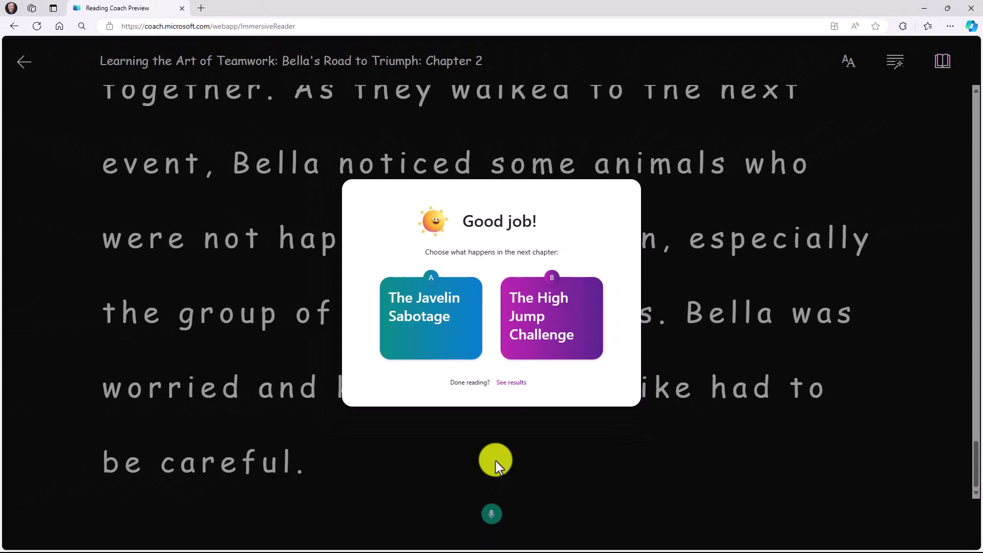
Step: Open See results to view the 73% accuracy score and five words to practise
left_click(513, 384)
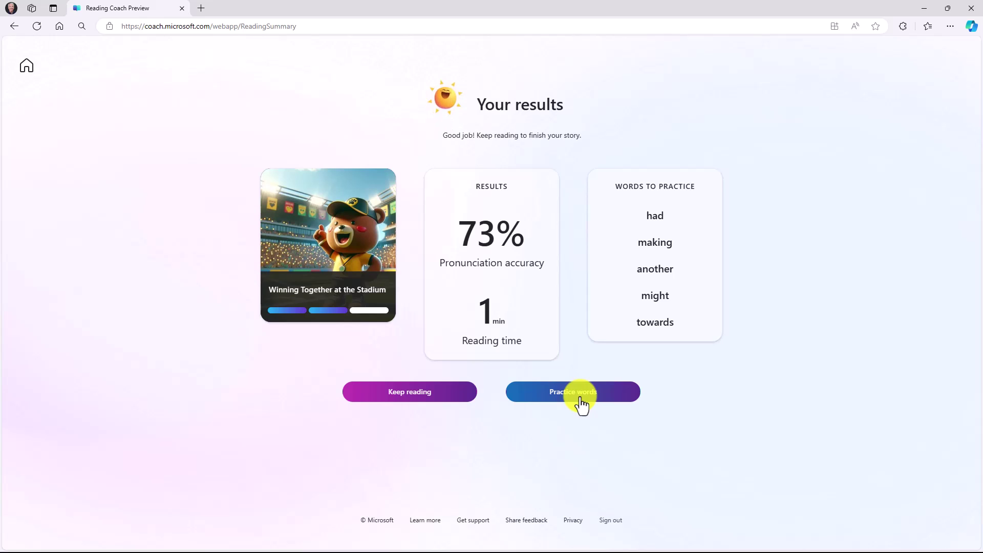
Step: Open Word Practice for towards, might, another, making and had
left_click(580, 398)
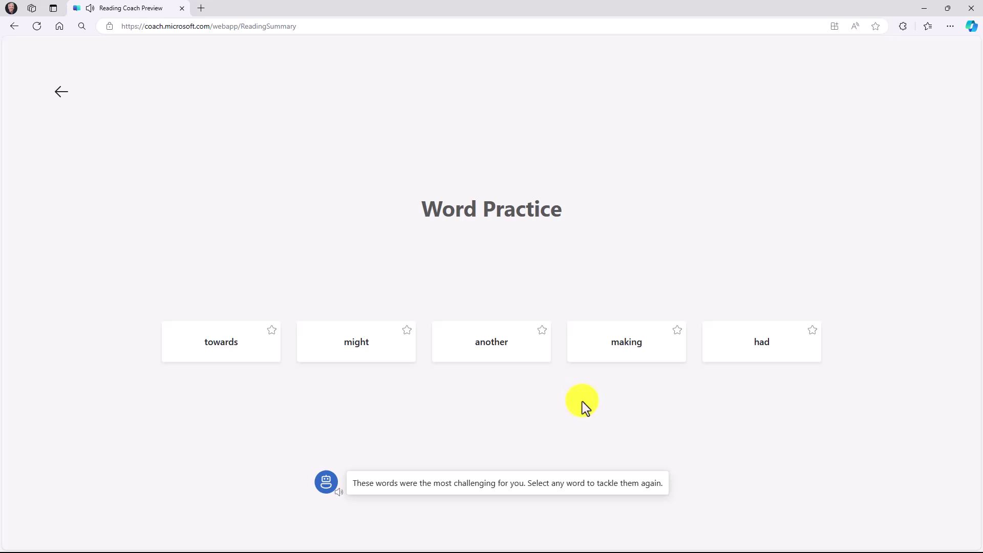
Step: Practise 'towards' using syllables, audio and a recording, then move on and practise 'might'
left_click(231, 351)
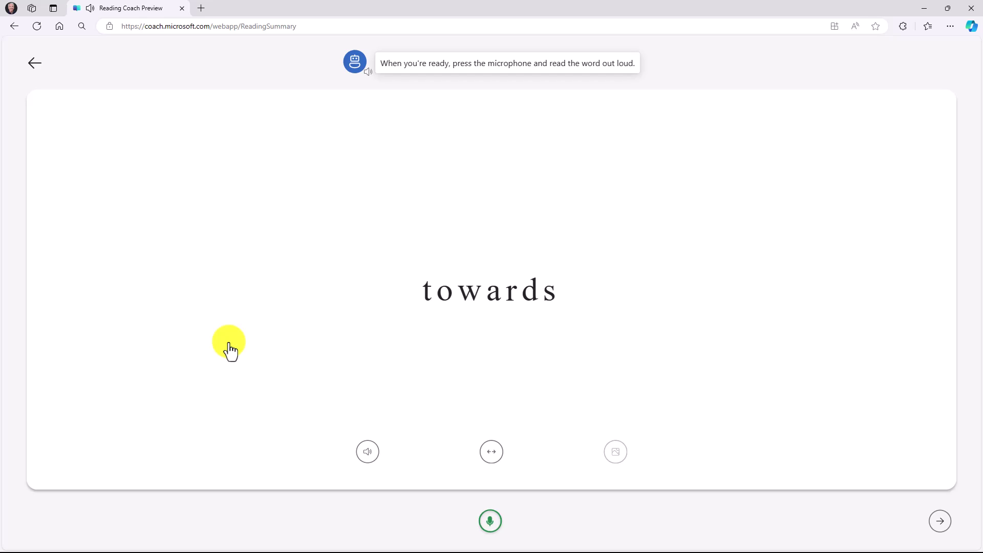
left_click(497, 451)
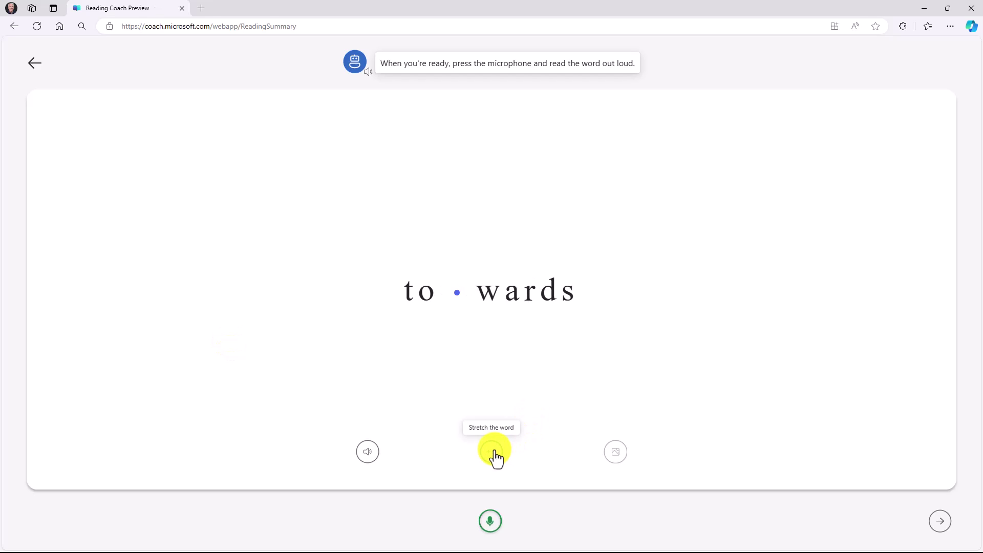
left_click(365, 455)
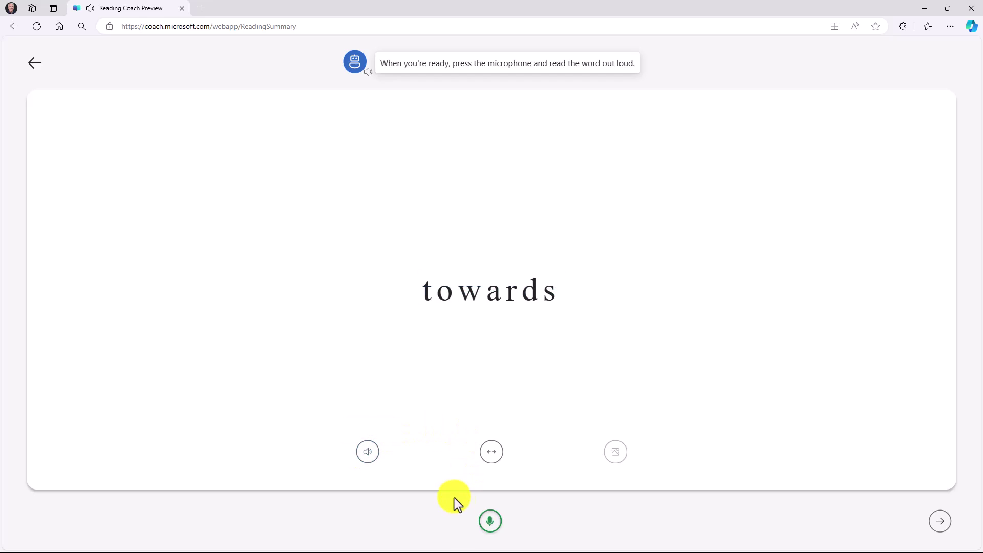
left_click(490, 523)
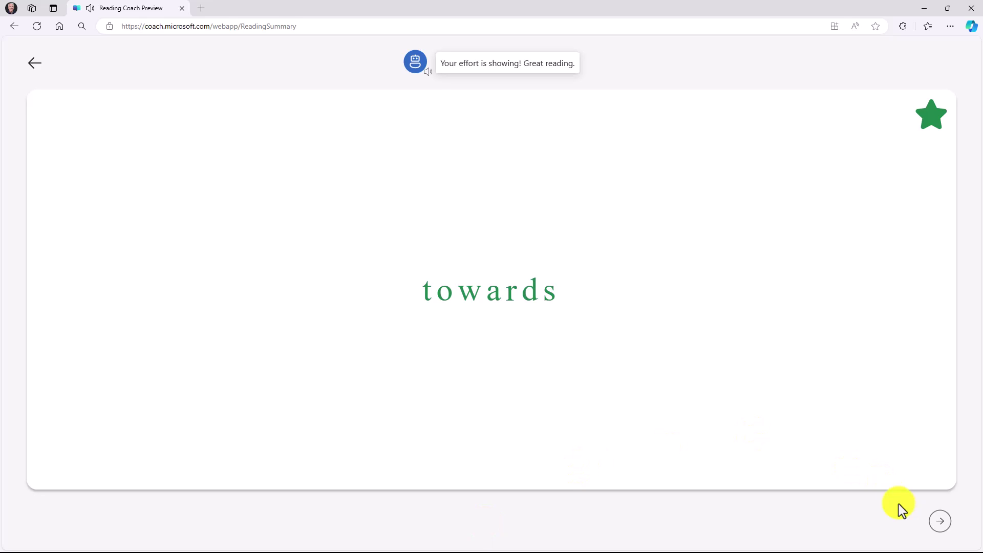
left_click(938, 525)
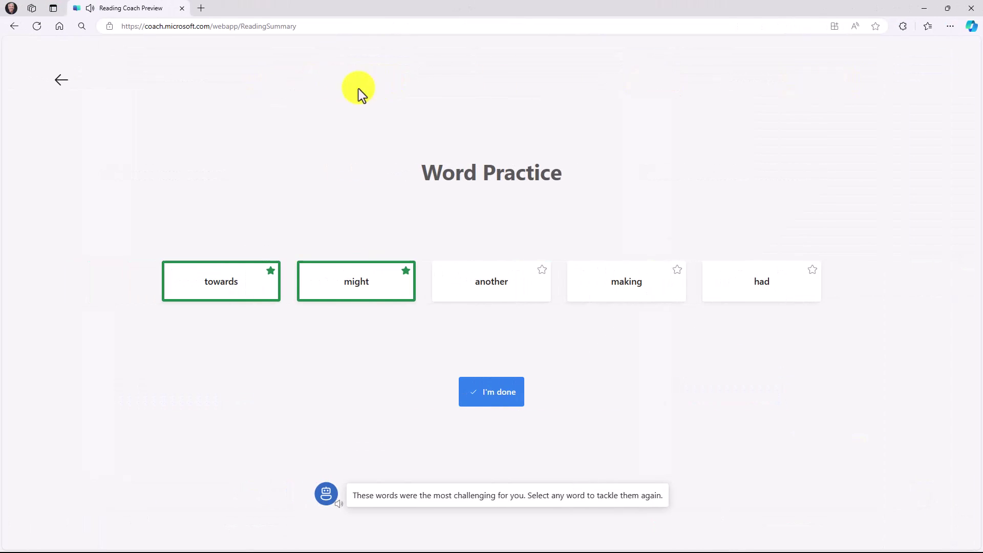
left_click(235, 285)
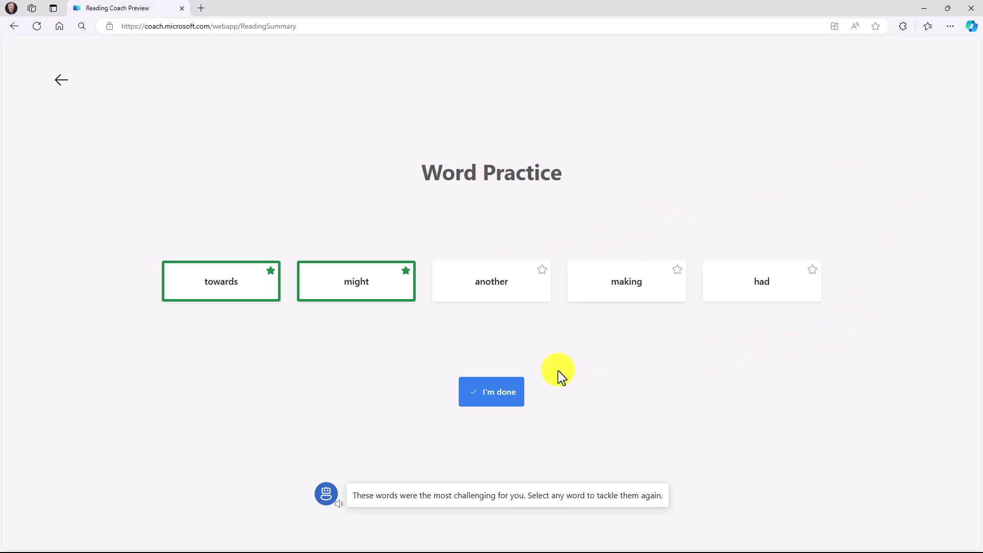
Step: Finish word practice and return to the home page, scrolling down to its reading and progress options
left_click(493, 394)
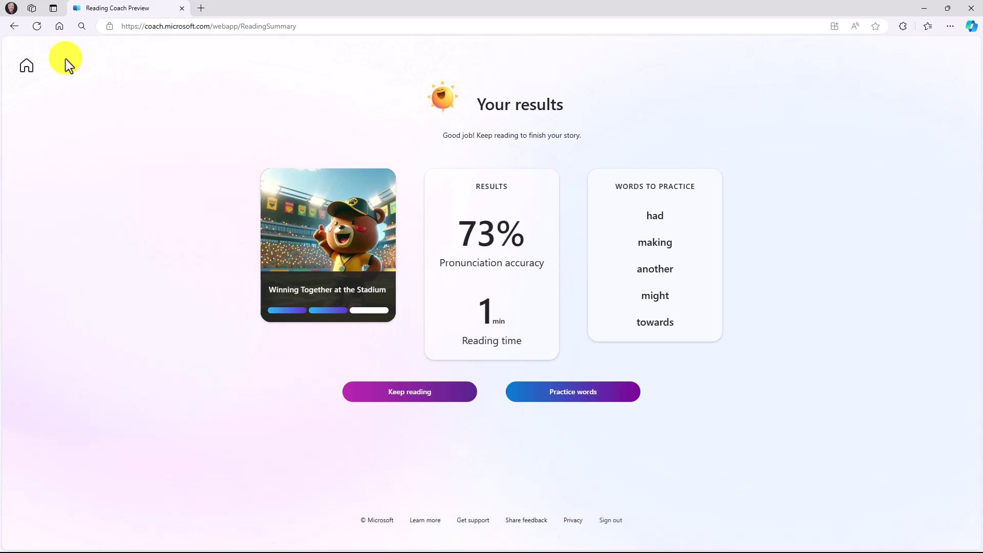
left_click(26, 71)
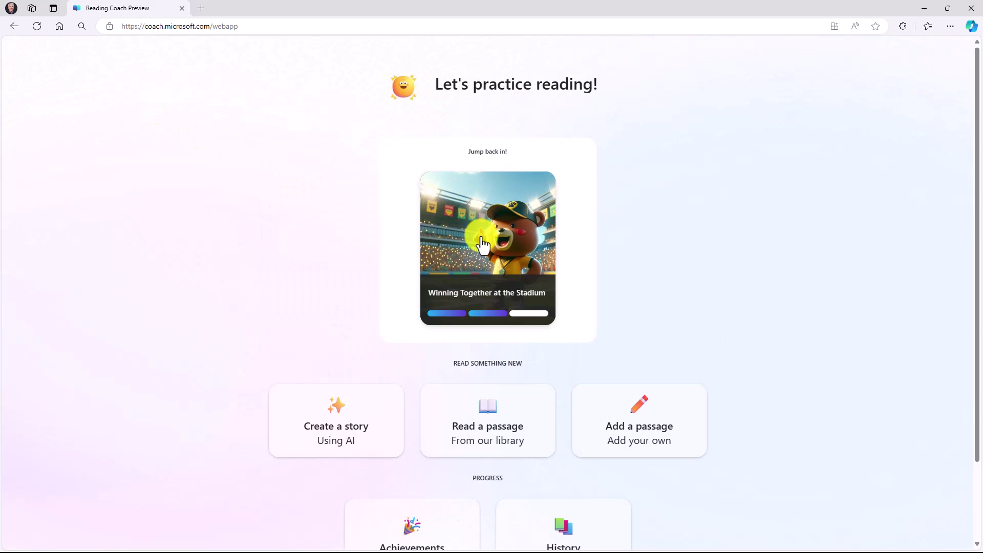
scroll(653, 210, "down", 3)
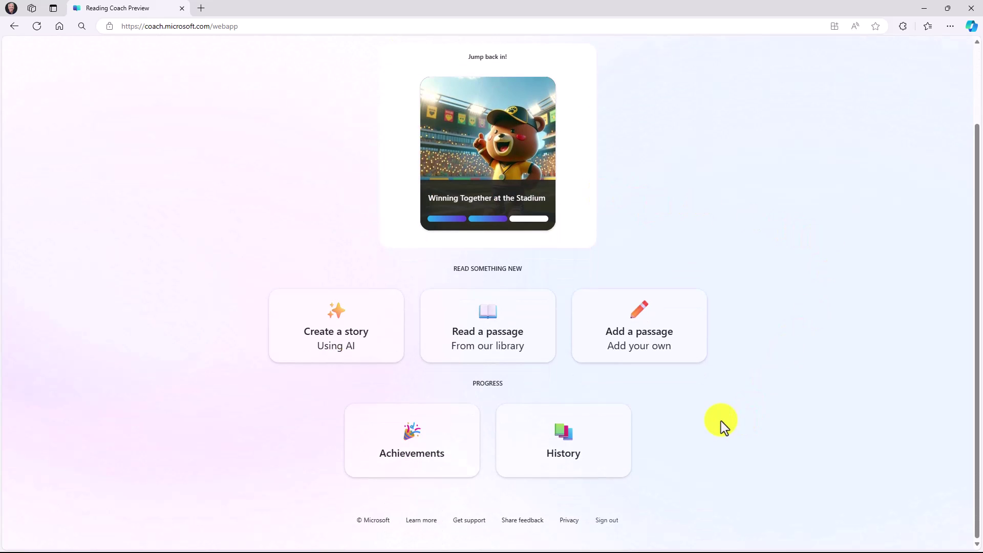
Step: Reopen The Liberty Bell from the history's Read again list, then exit it back to home
left_click(579, 450)
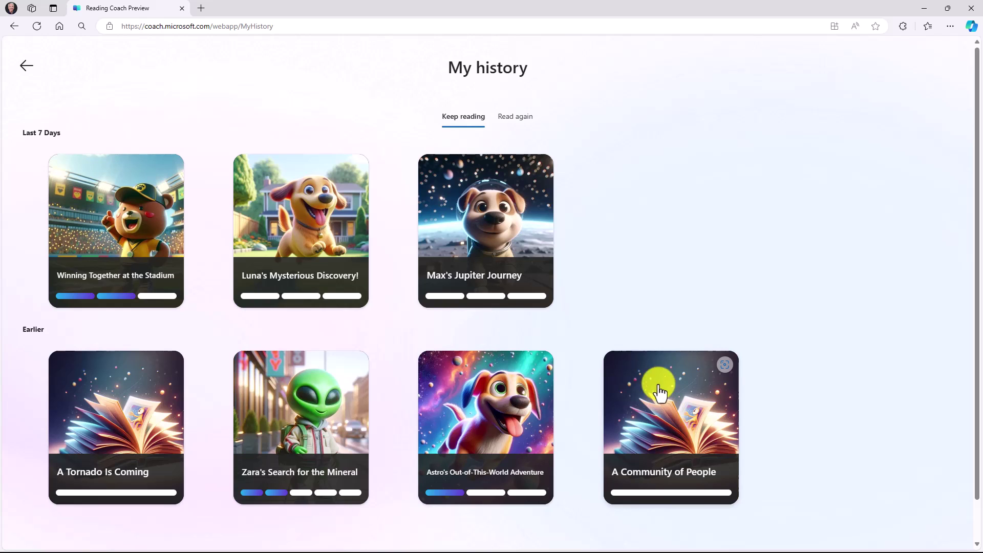
left_click(516, 117)
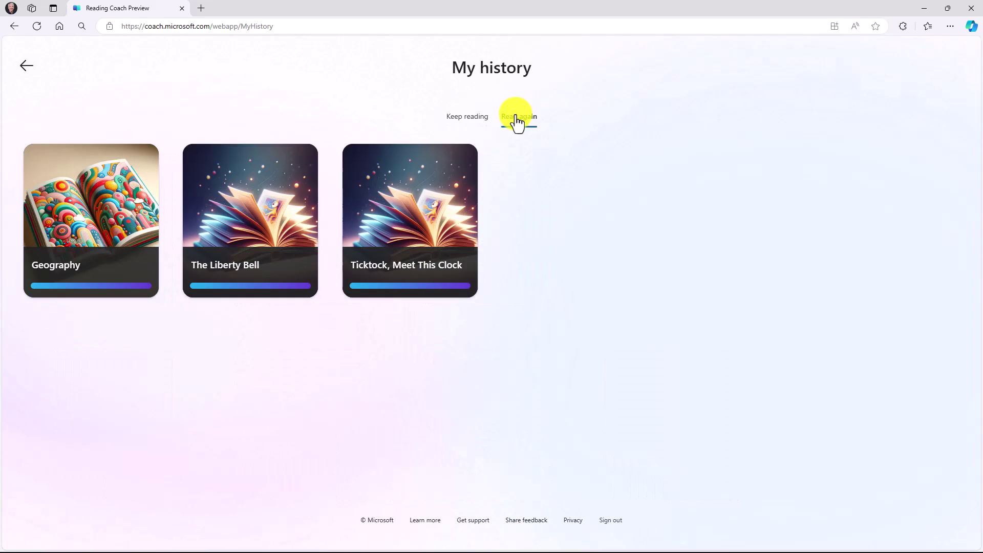
left_click(245, 215)
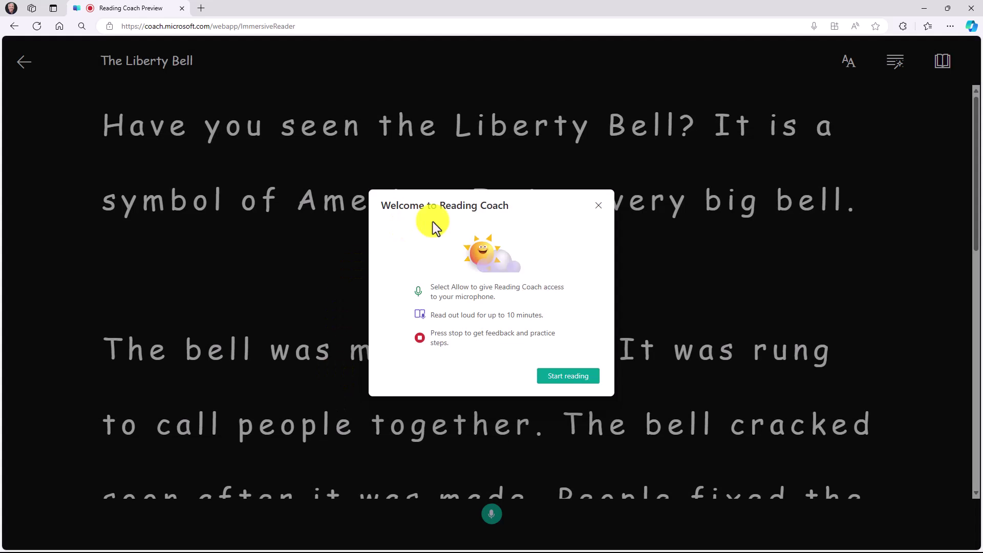
left_click(598, 205)
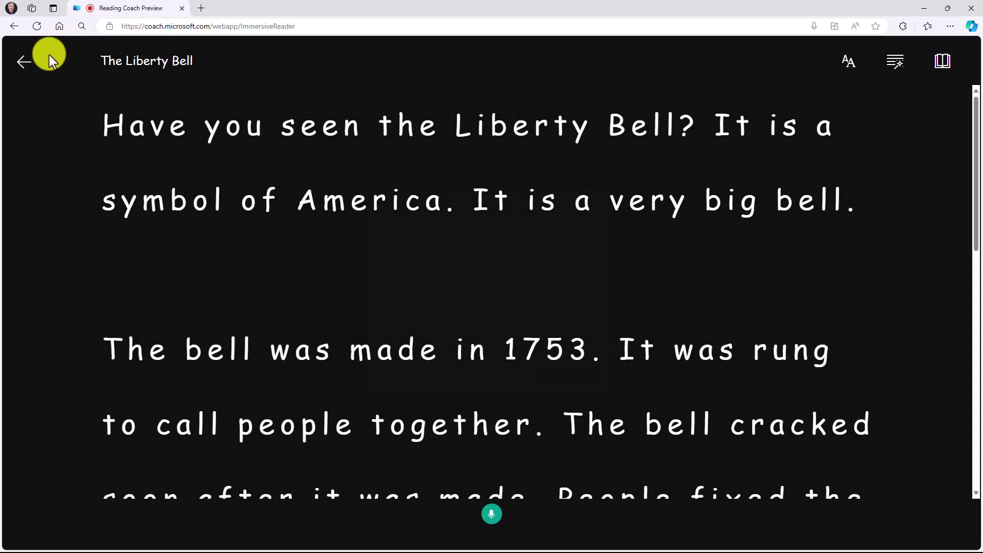
left_click(21, 62)
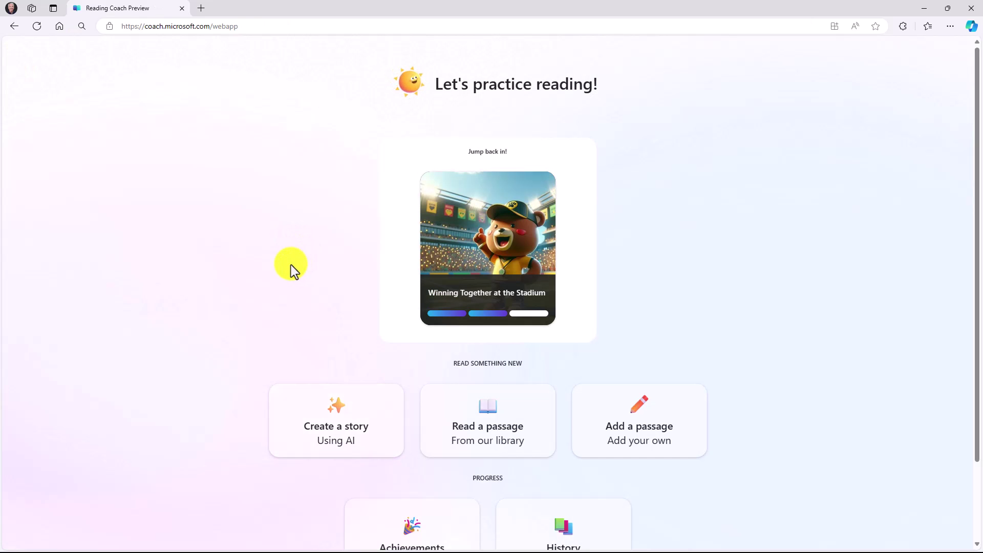
scroll(290, 264, "down", 2)
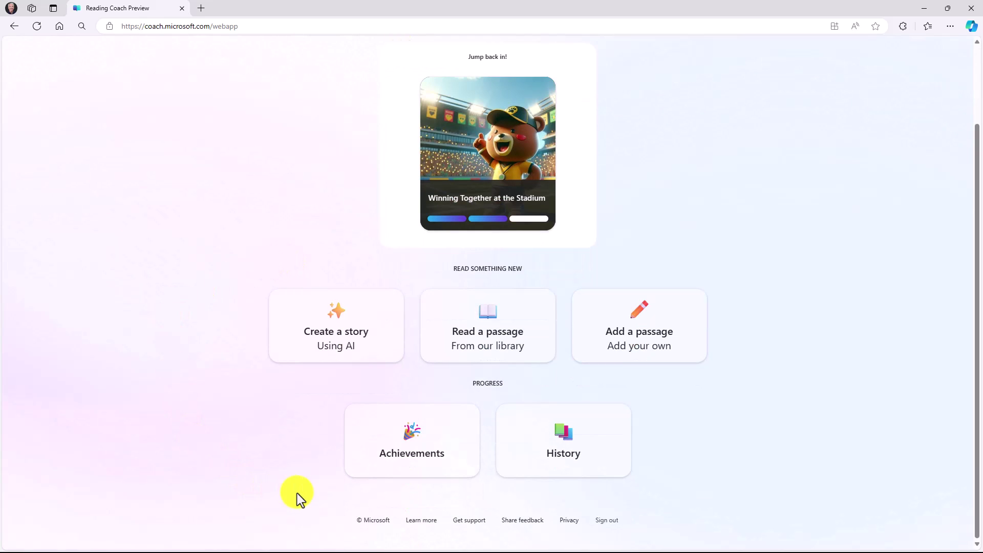
left_click(435, 445)
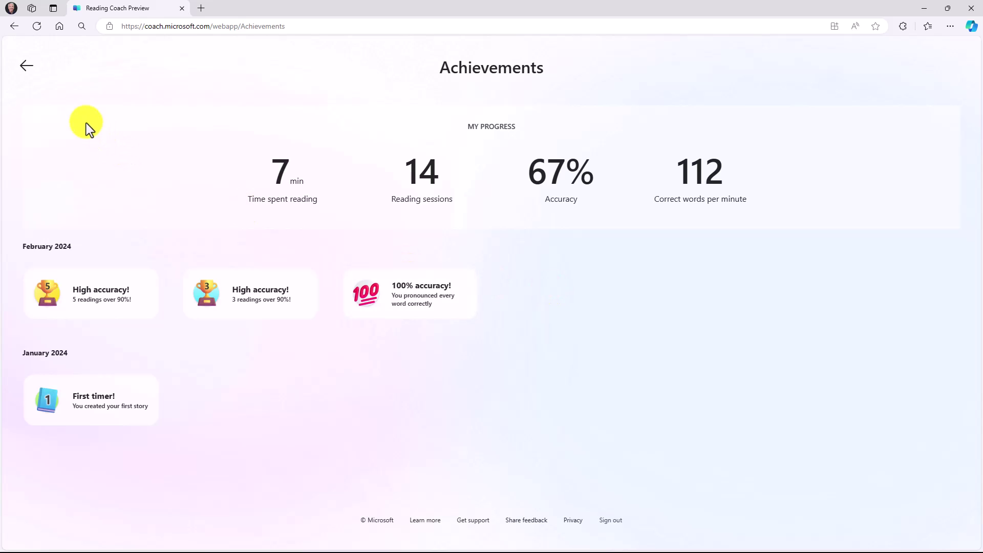
left_click(25, 65)
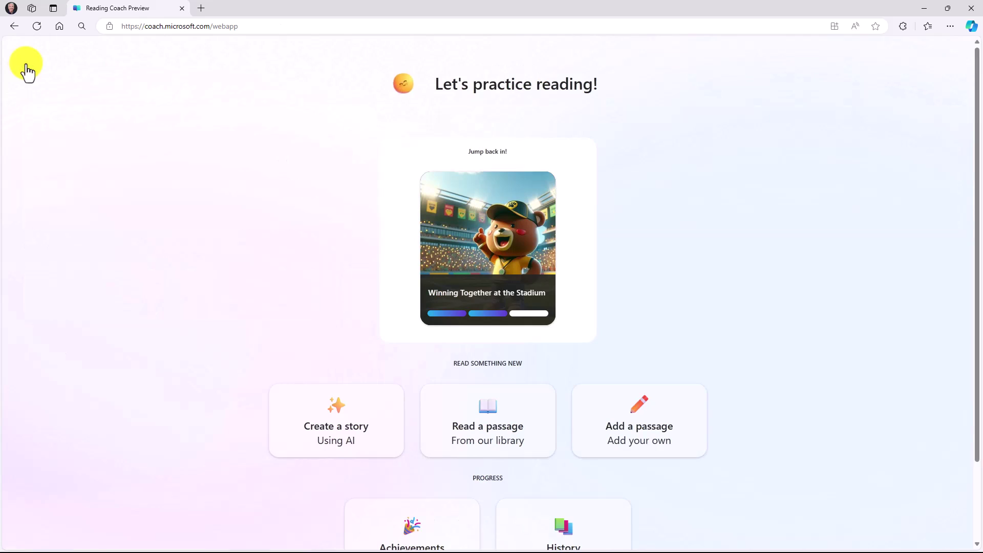
Step: Open The New Kid from the passage library, then leave the reader for the passage list
scroll(197, 236, "down", 2)
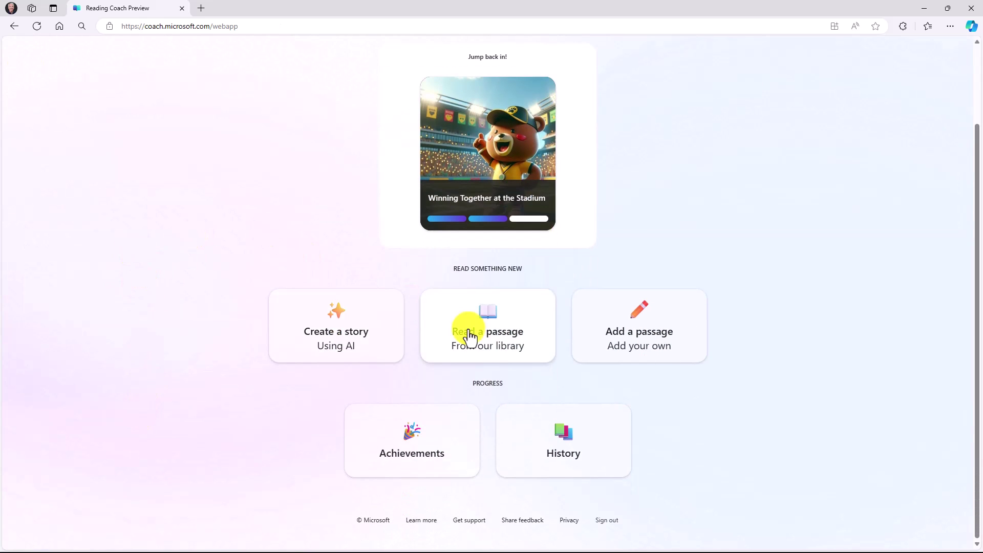
left_click(518, 342)
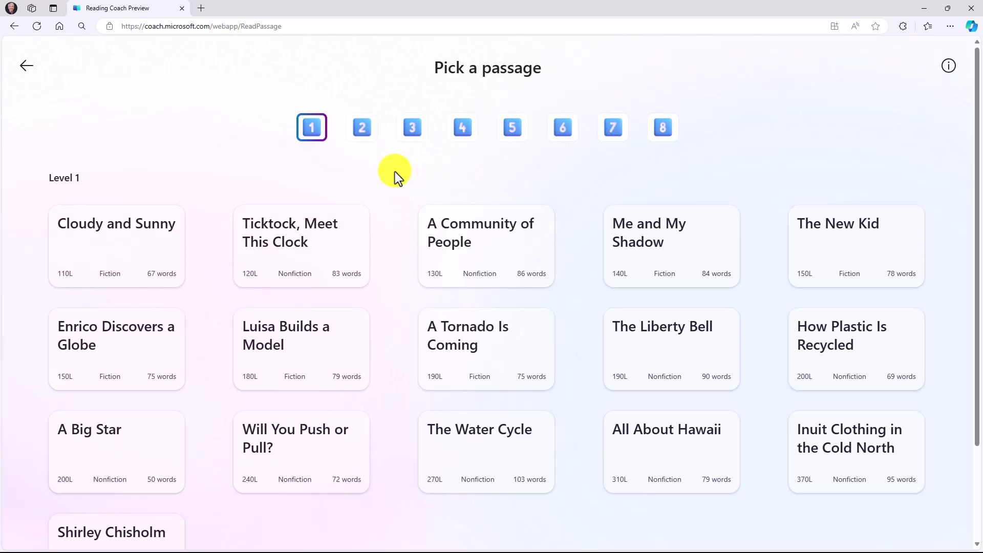
left_click(874, 257)
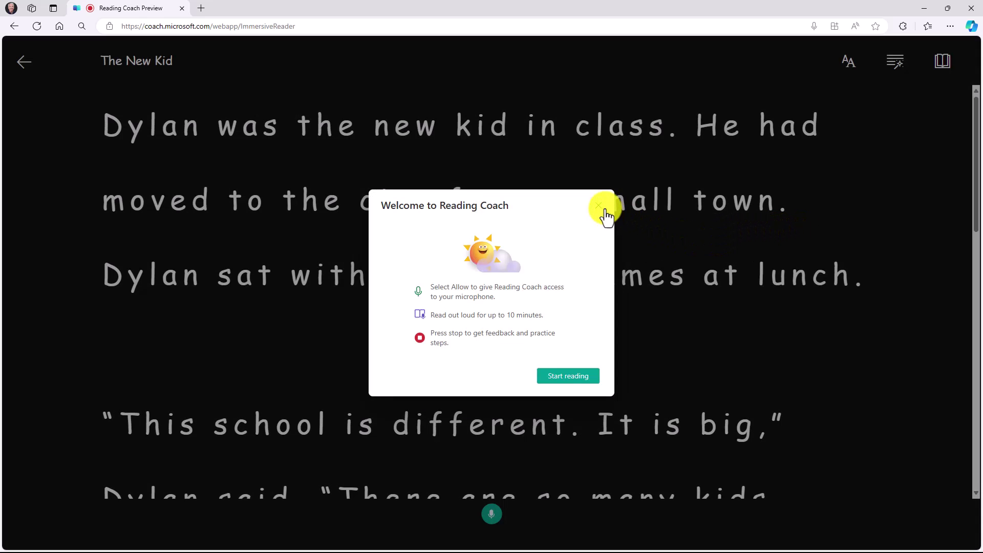
left_click(599, 206)
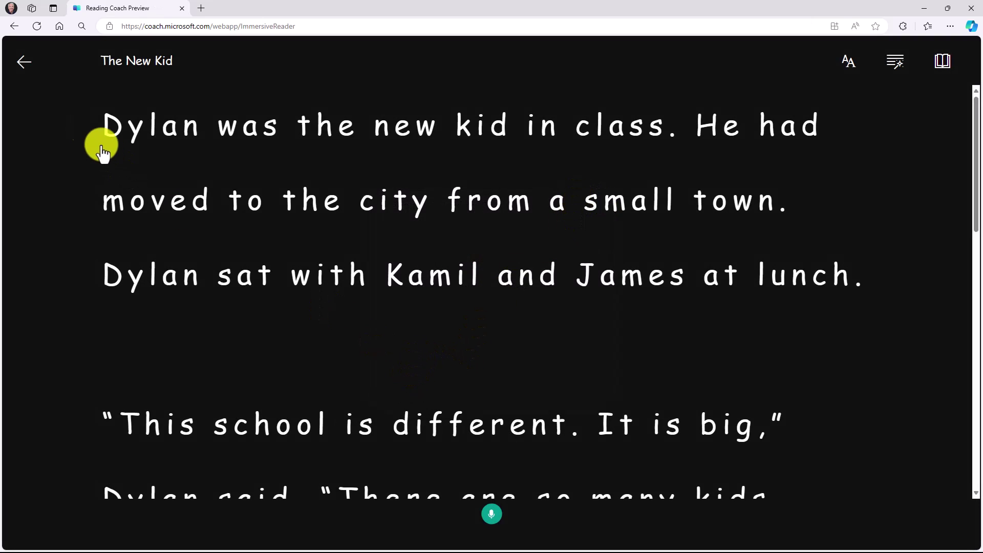
left_click(26, 64)
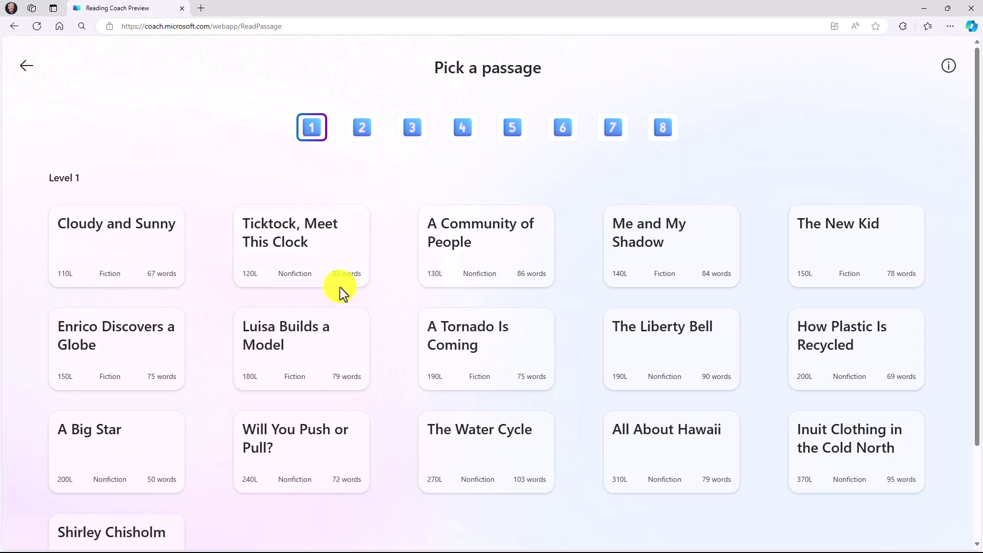
Step: Browse the Level 4, 5 and 6 passages, then go back to the home page
left_click(462, 128)
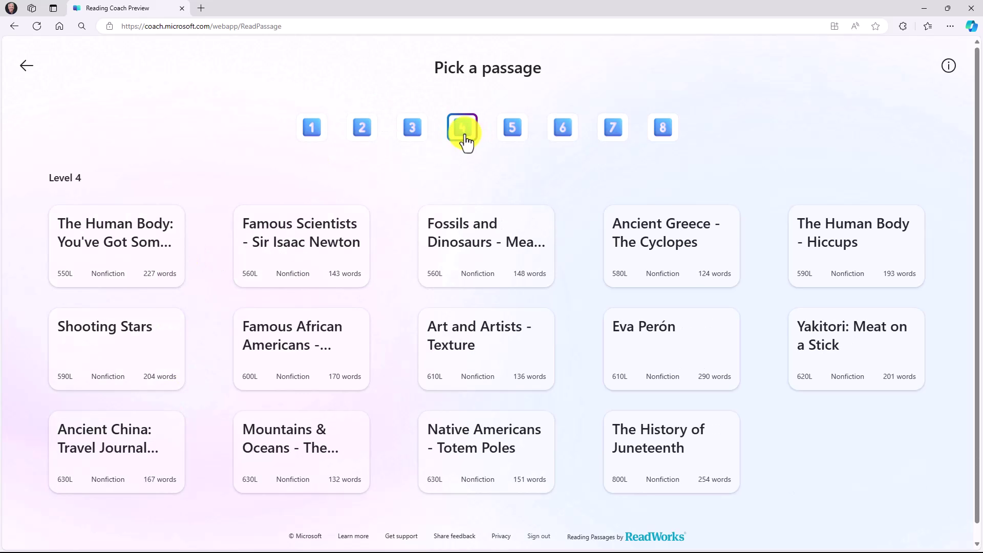
left_click(514, 127)
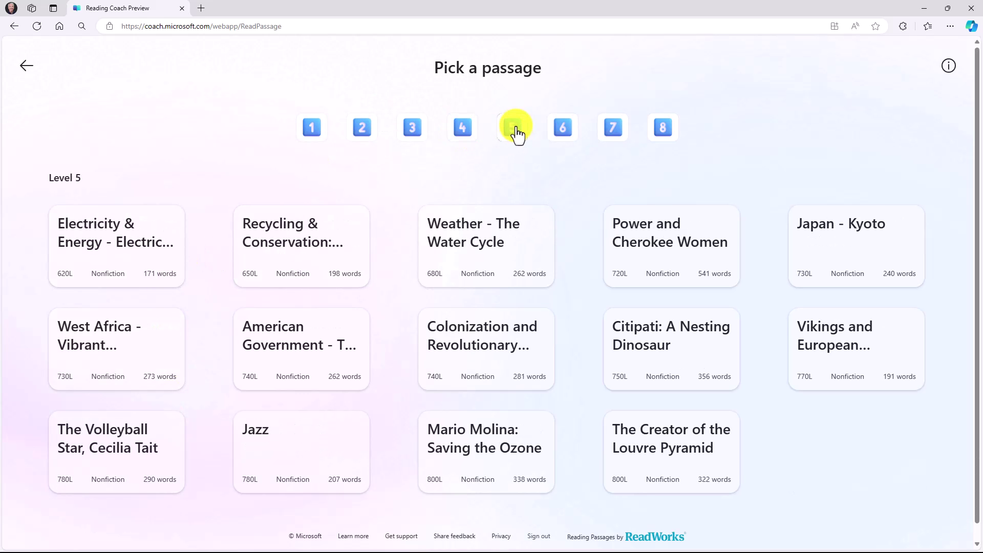
left_click(563, 129)
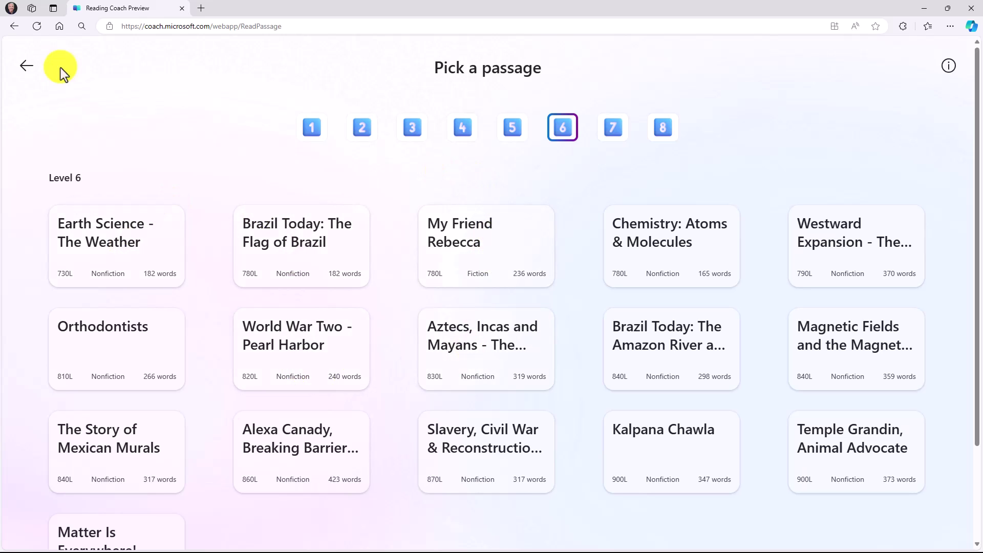
left_click(26, 67)
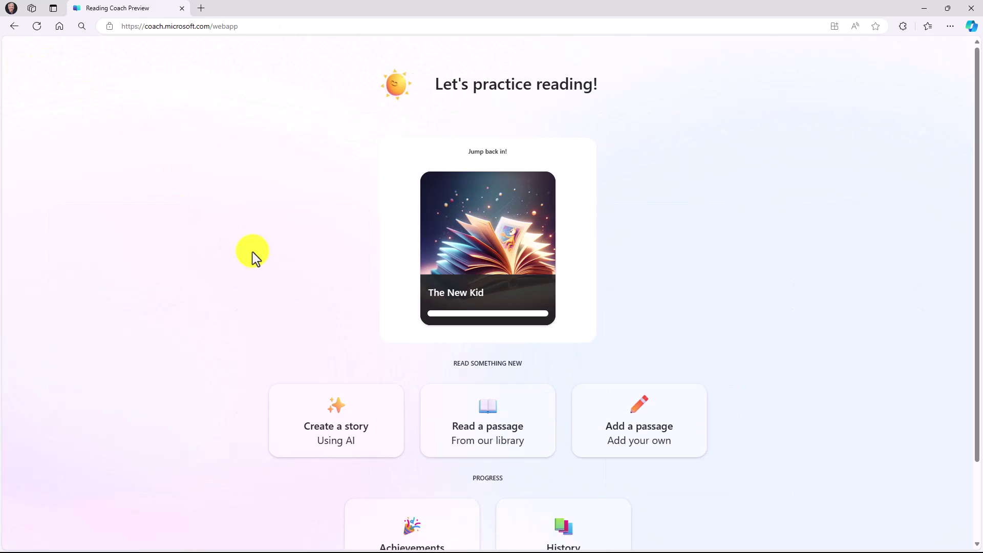
Step: Add a passage titled 'Geography' with pasted text, open it, then go back home
scroll(250, 247, "down", 3)
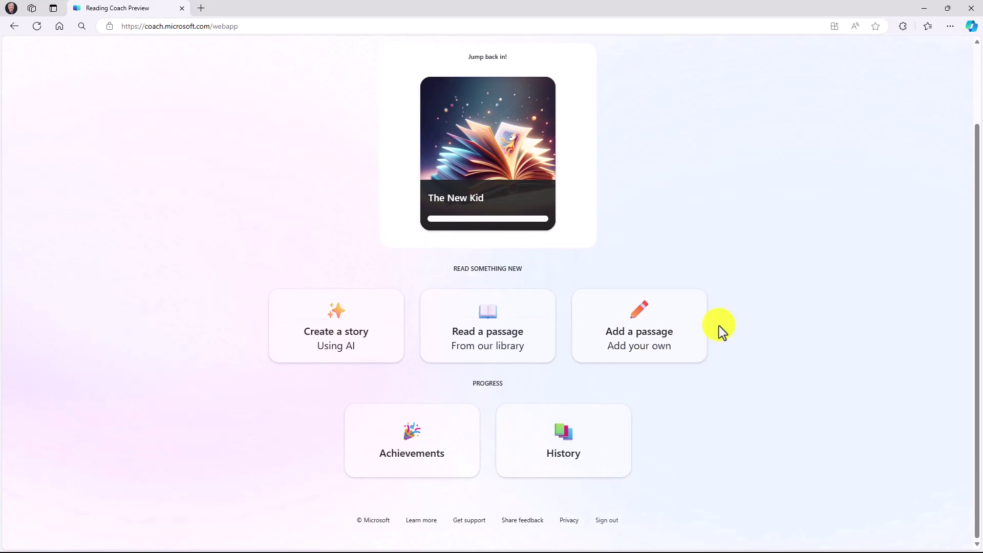
left_click(654, 335)
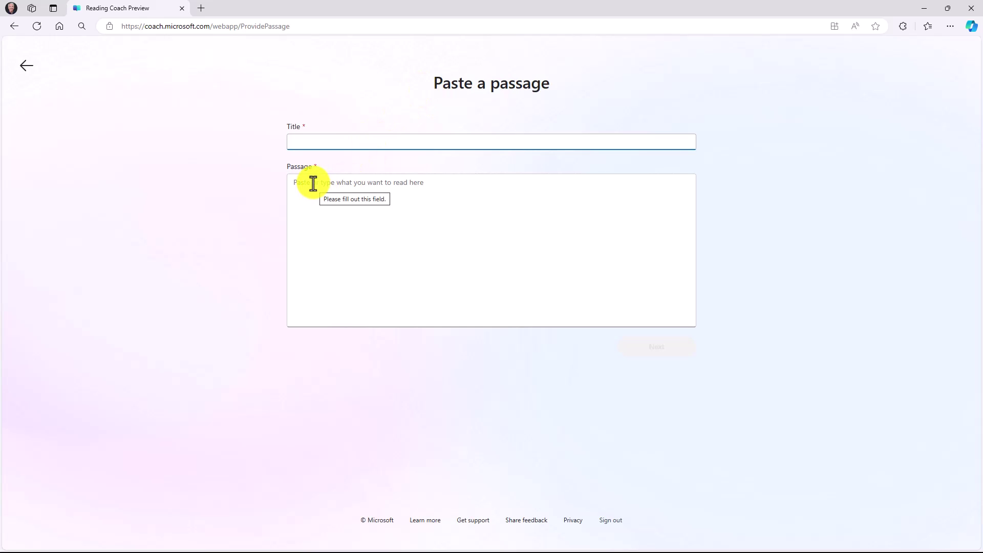
type("Geography")
left_click(373, 193)
key("ctrl+v")
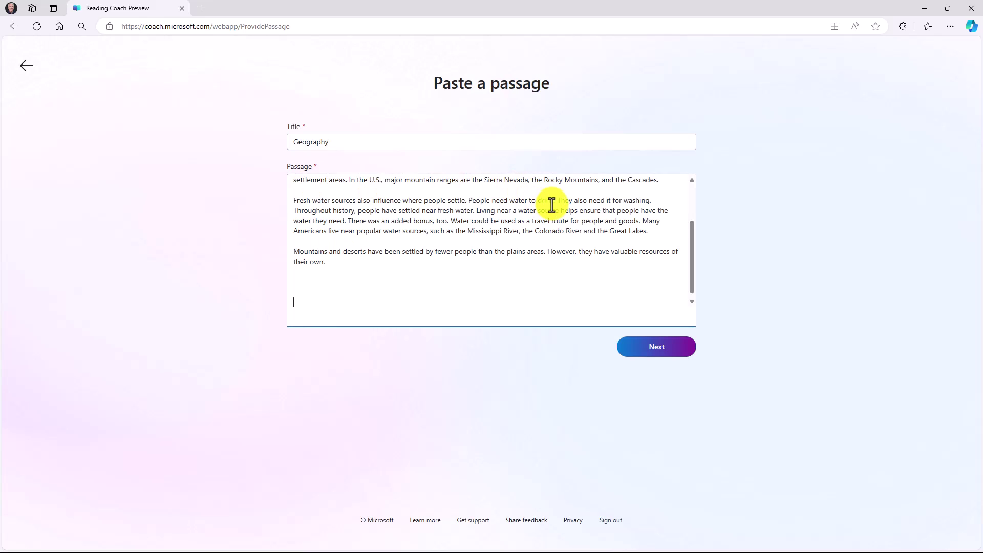
scroll(551, 205, "up", 3)
left_click(640, 348)
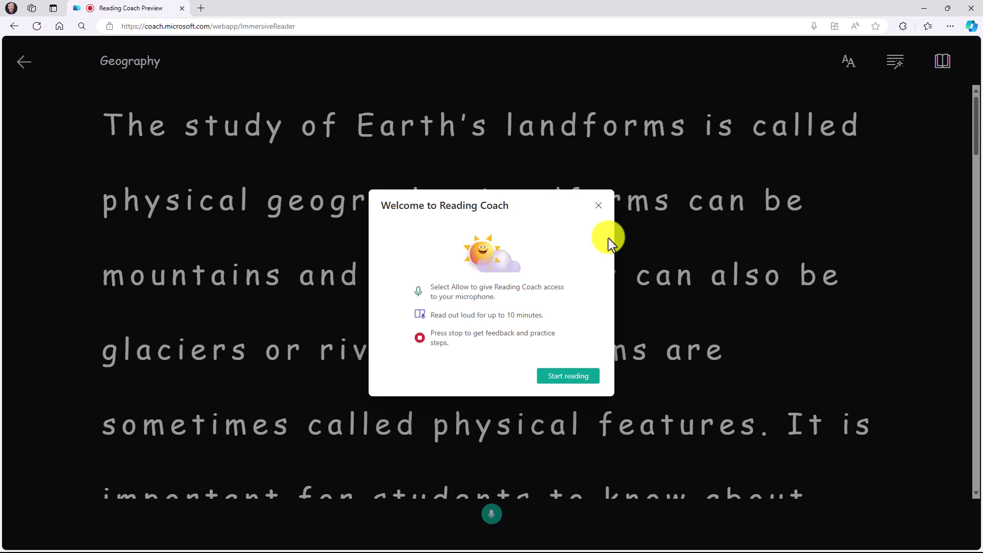
left_click(599, 210)
left_click(22, 60)
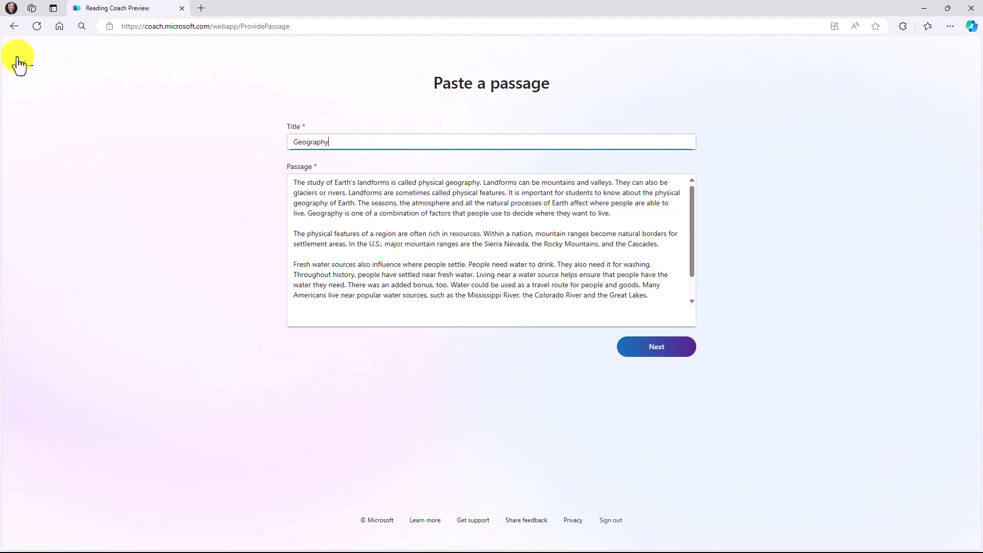
left_click(26, 65)
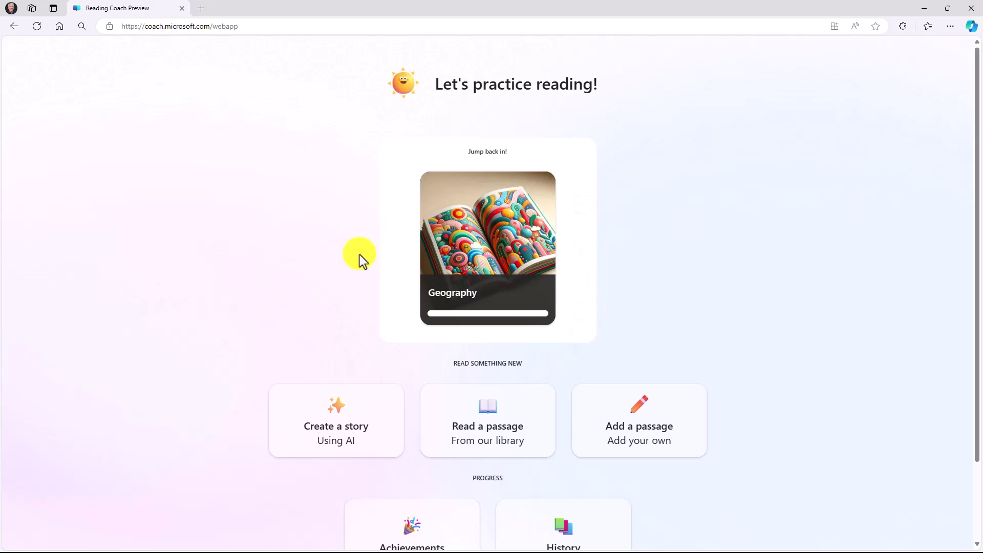
Step: Search the Microsoft Store for 'Reading Coach' and launch Reading Coach Preview from its page
mouse_move(503, 240)
key("super")
type("store")
left_click(347, 259)
left_click(426, 13)
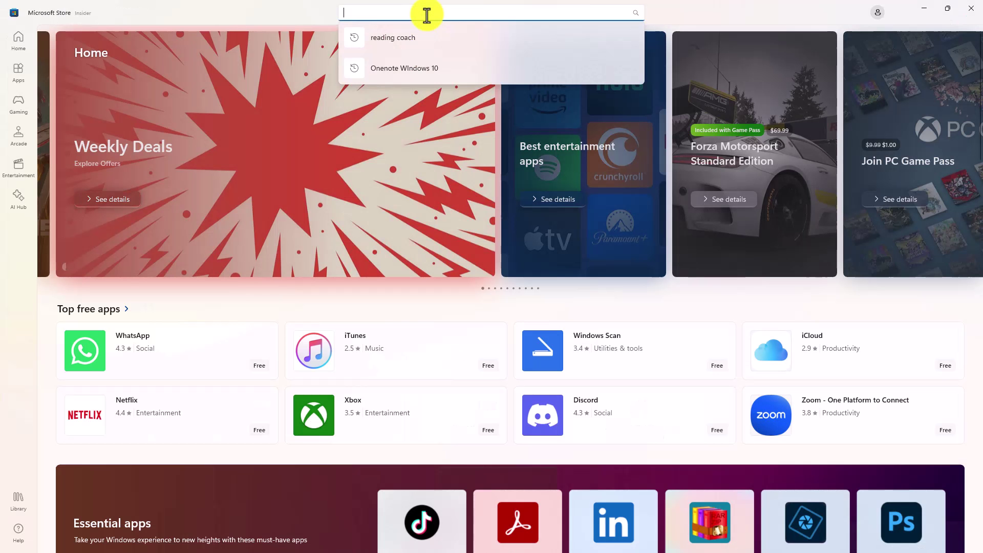
type("Reading Coach")
left_click(429, 63)
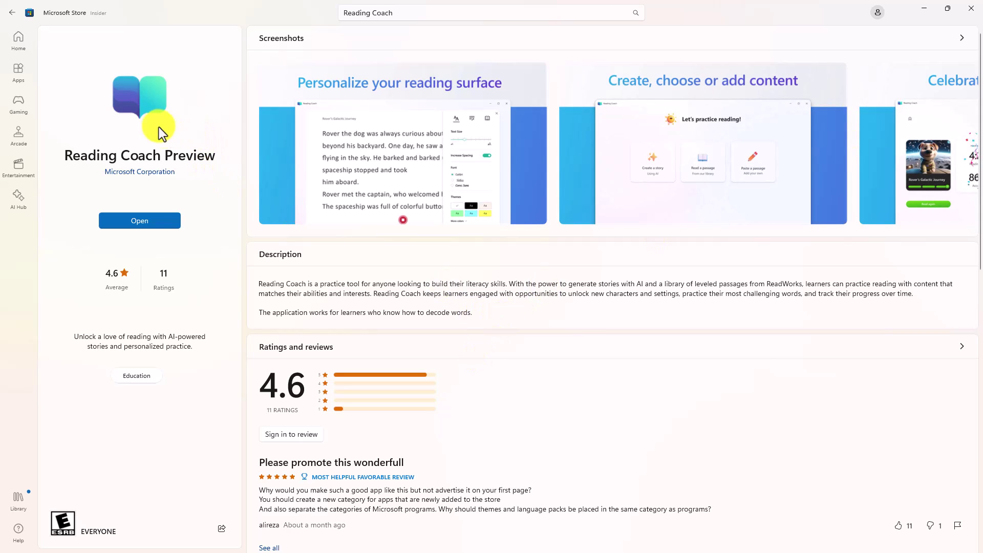
left_click(145, 221)
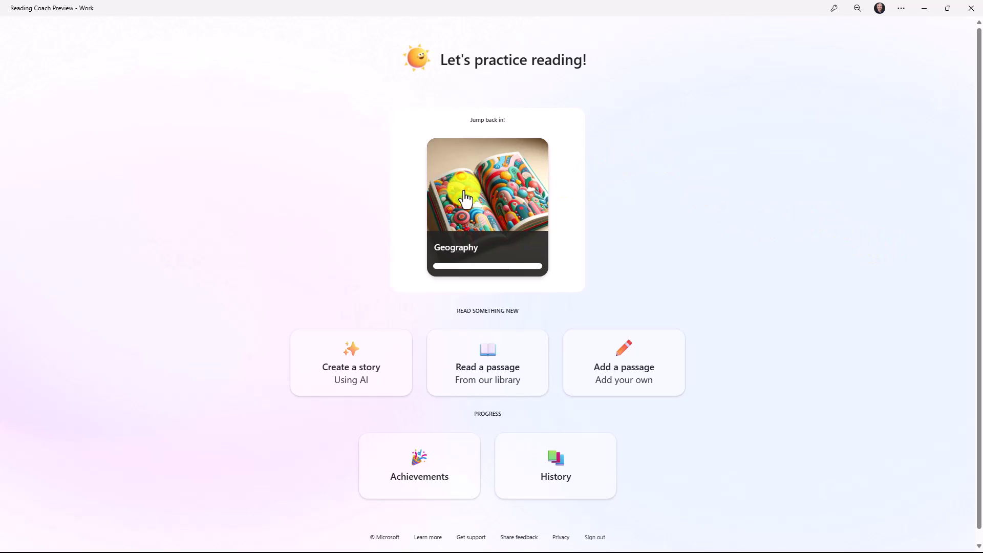
Step: Switch from the Reading Coach Preview app to the coach.microsoft.com landing page in the browser
mouse_move(465, 199)
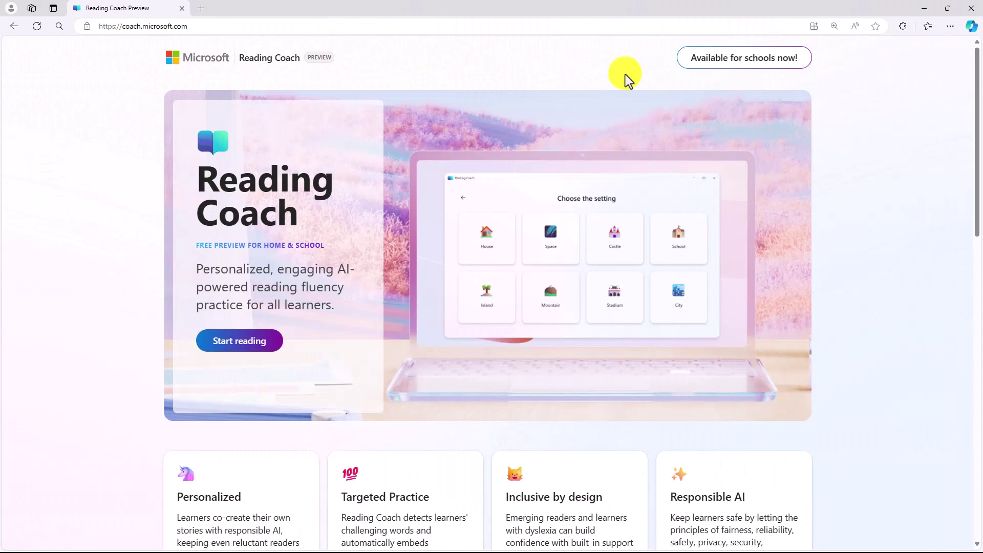
Step: Use the 'Available for schools now!' button to reach the Get started section
left_click(738, 68)
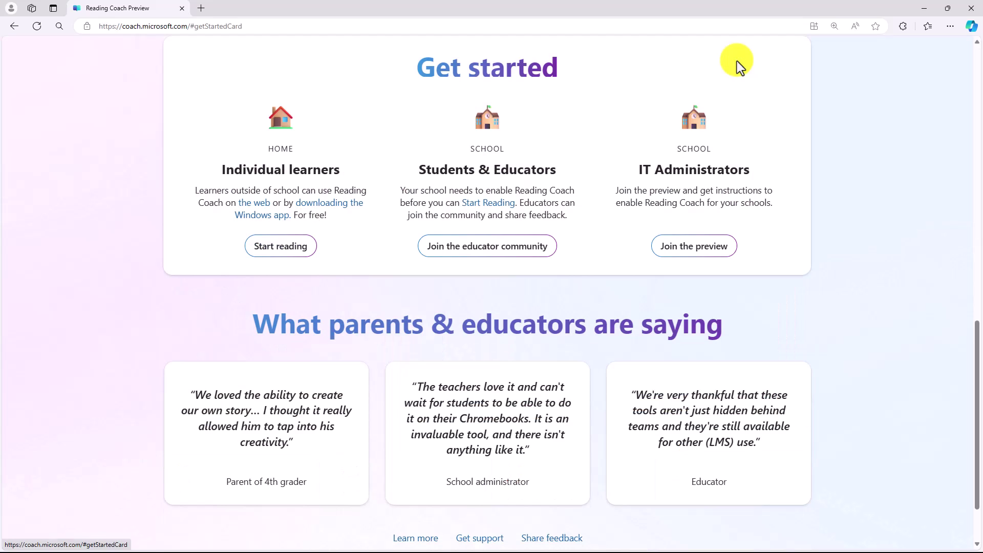